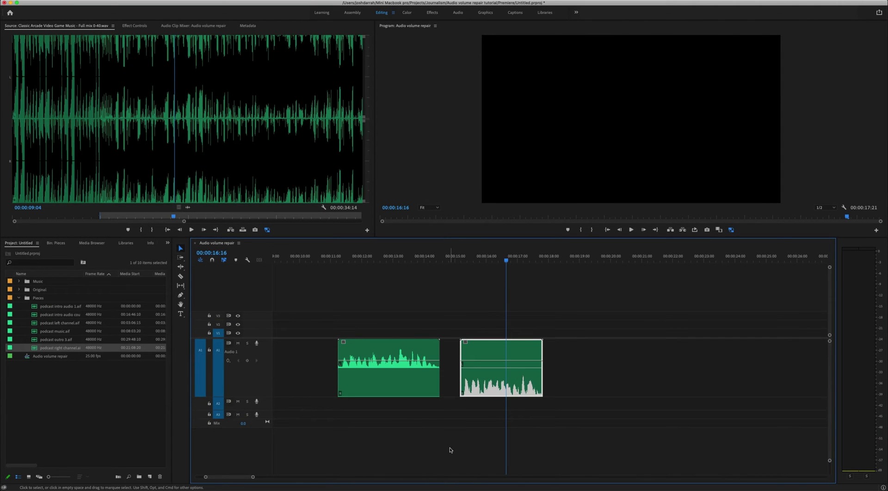
Step: Bring up the Effects panel from Window and clear its previous search
left_click(167, 243)
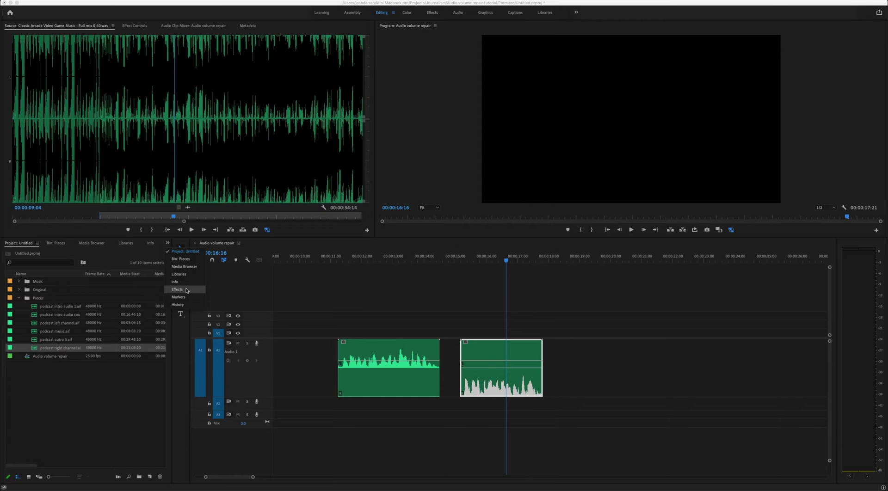
left_click(187, 289)
left_click(72, 252)
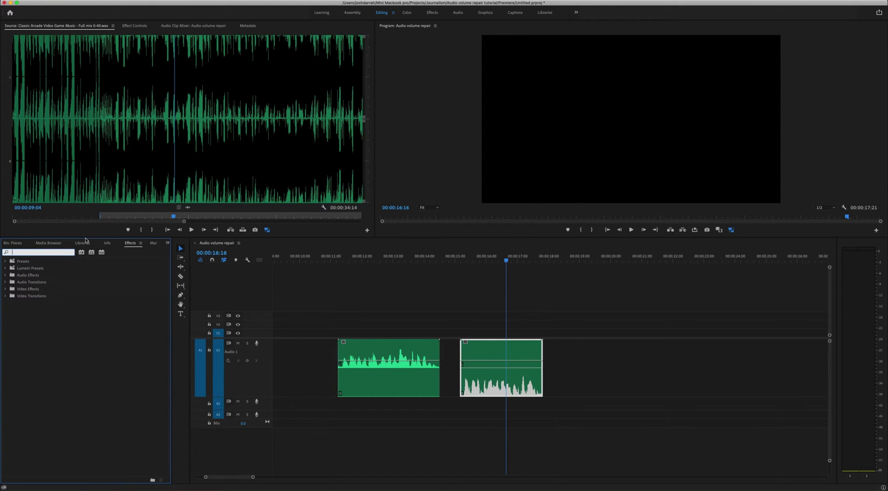
left_click(206, 1)
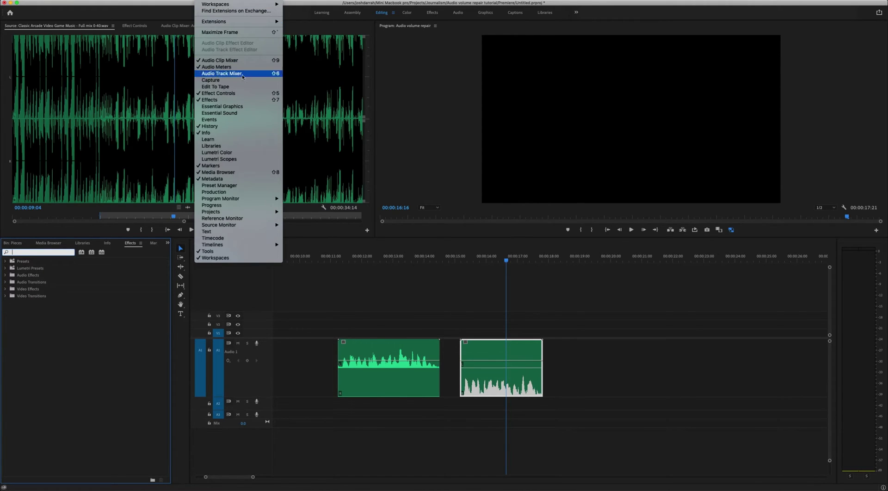
left_click(240, 100)
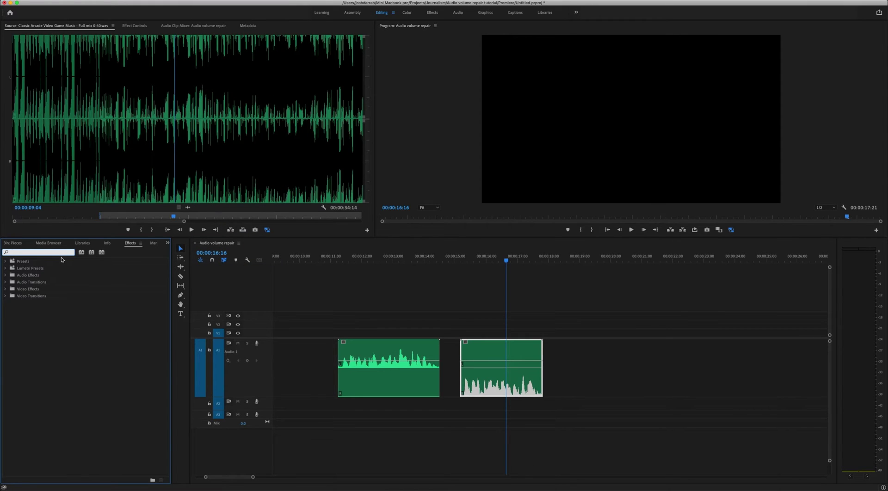
Step: Search Effects for 'fill' to locate Fill Left with Right and Fill Right with Left under Audio Effects
type("fill")
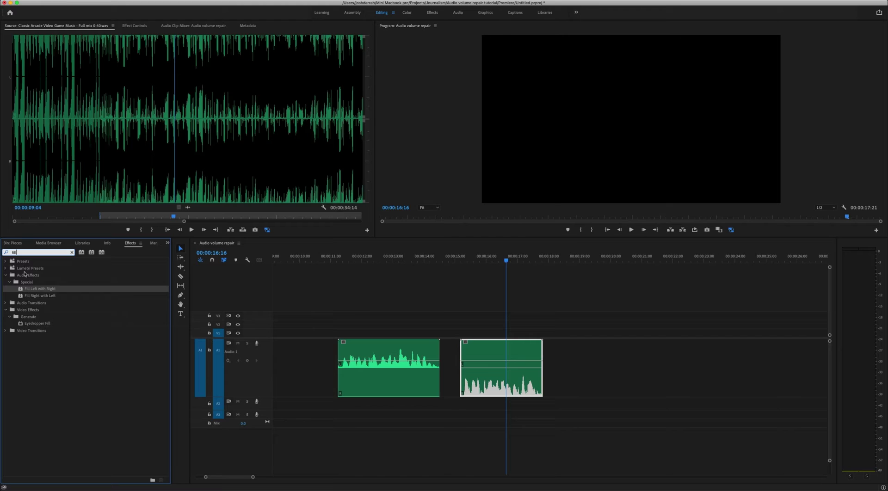
left_click(29, 276)
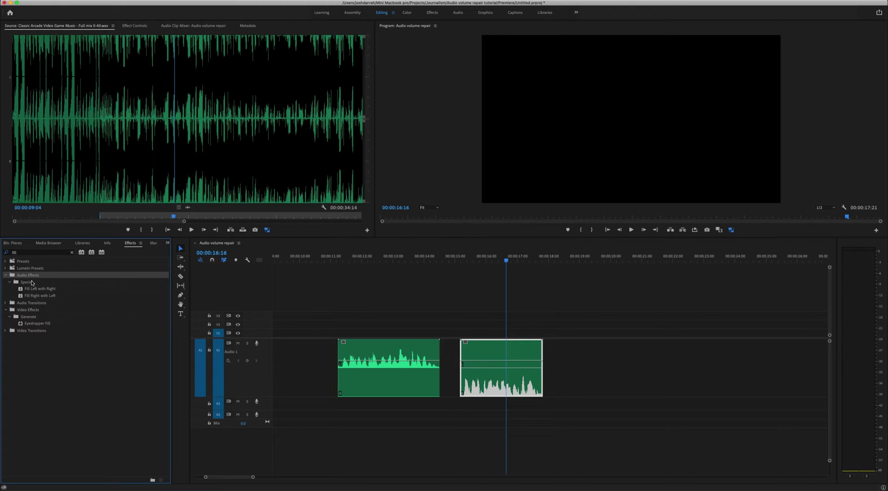
left_click(41, 290)
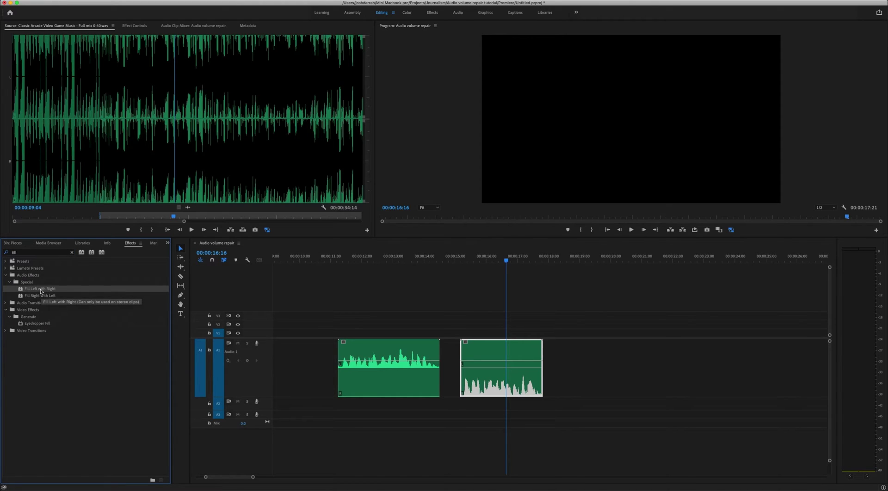
left_click(41, 297)
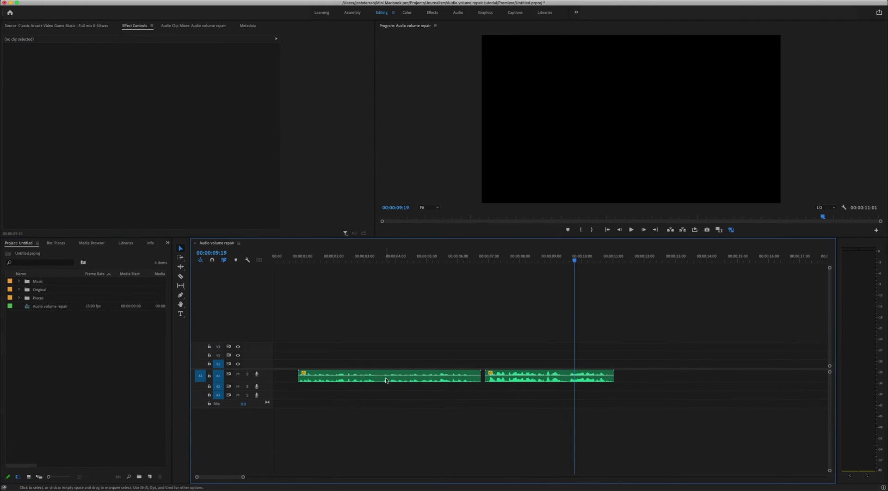
left_click(388, 380)
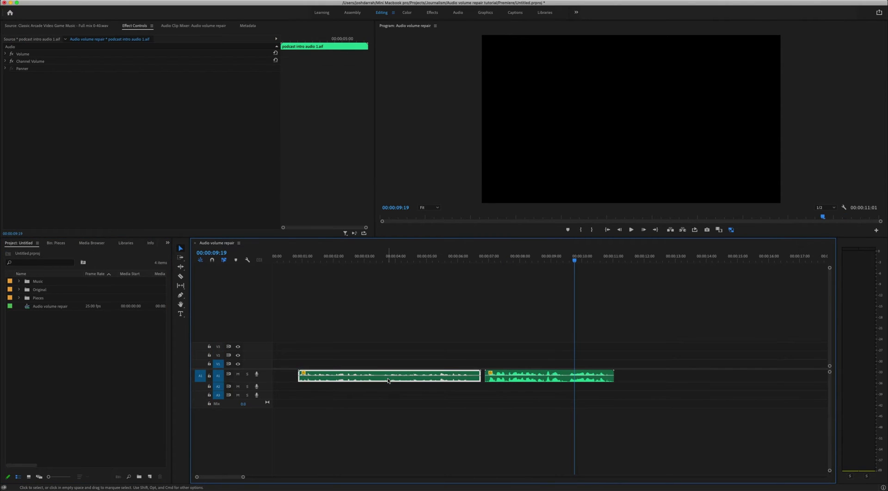
left_click(532, 376)
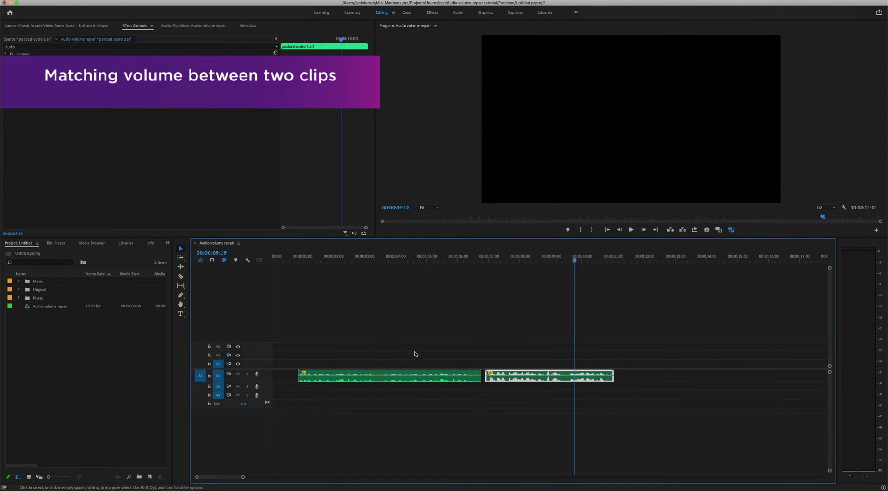
left_click(314, 258)
key("space")
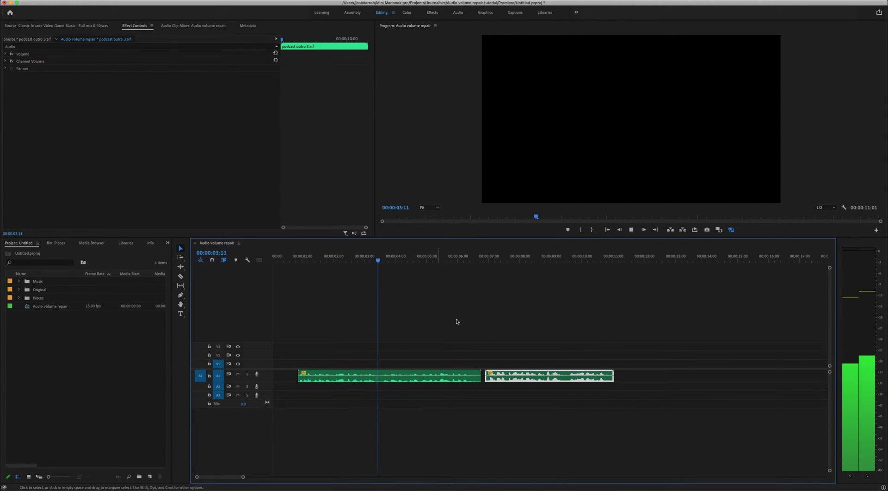
key("space")
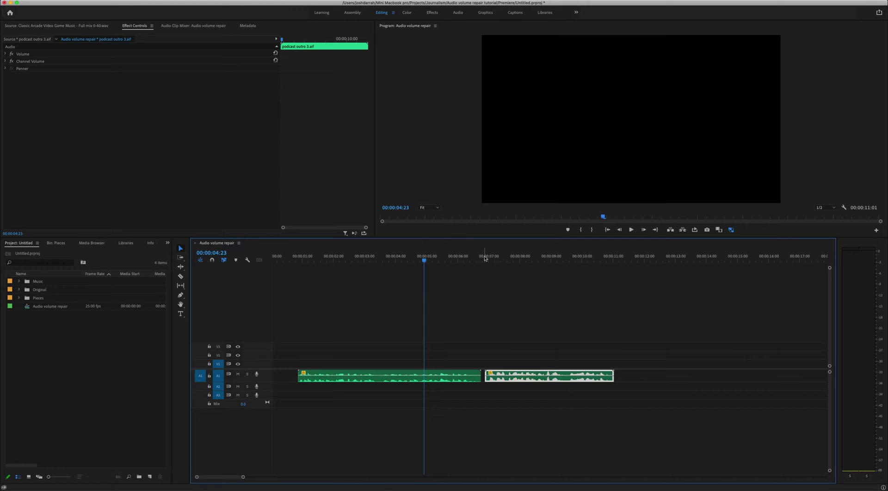
left_click(484, 258)
key("space")
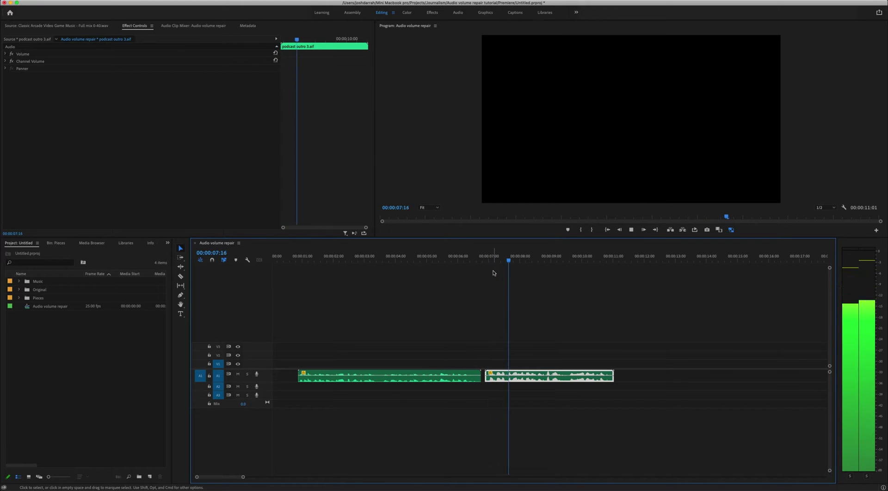
key("space")
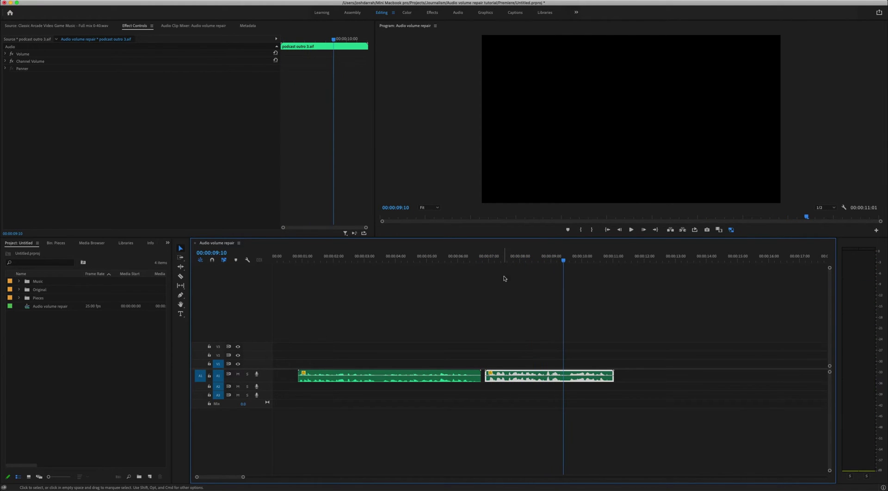
left_click(464, 383)
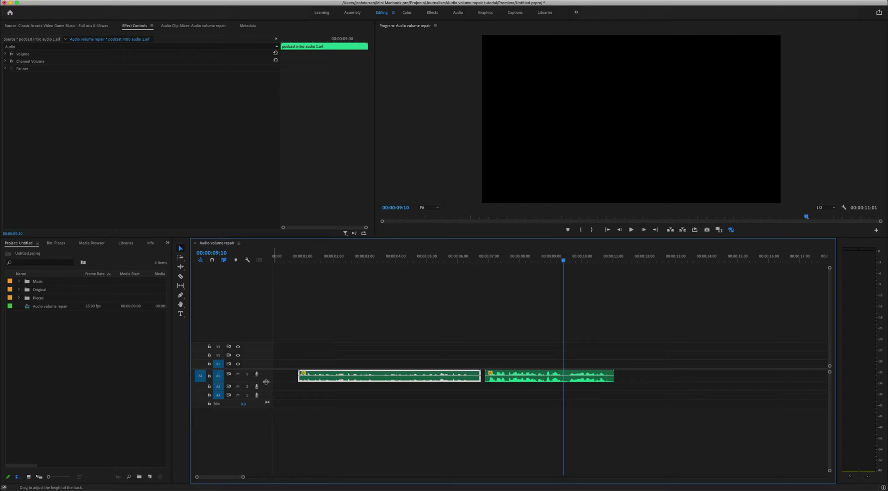
Step: Expand the A1 track height so both podcast clips show large waveforms, then select the outro clip
left_click_drag(266, 381, 266, 442)
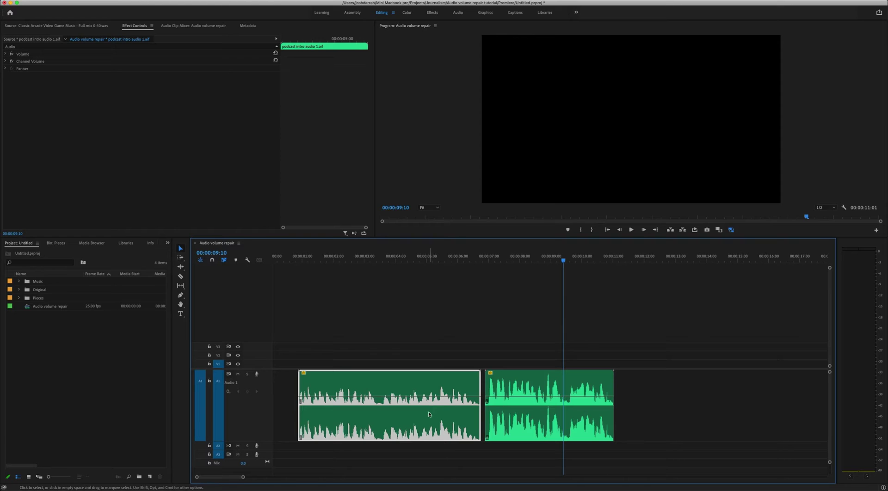
left_click(531, 408)
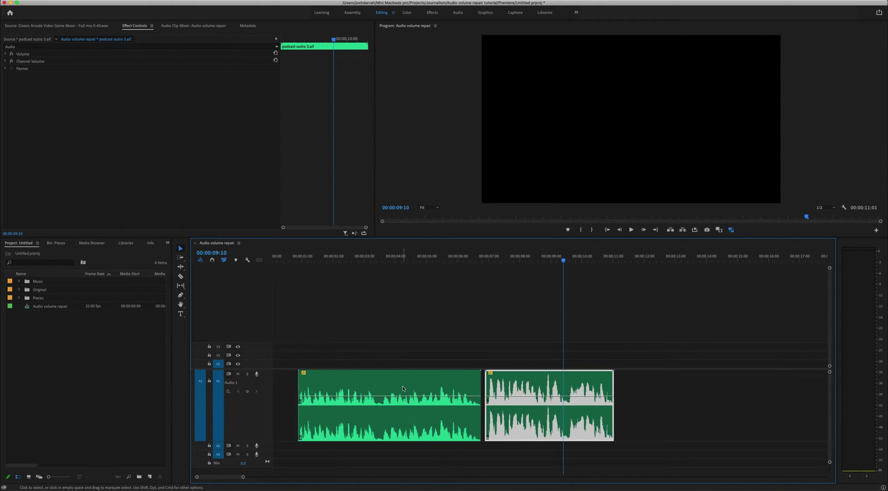
mouse_move(402, 387)
Step: Raise the intro clip's volume rubber band by 1.5 dB and play it back
left_click(319, 258)
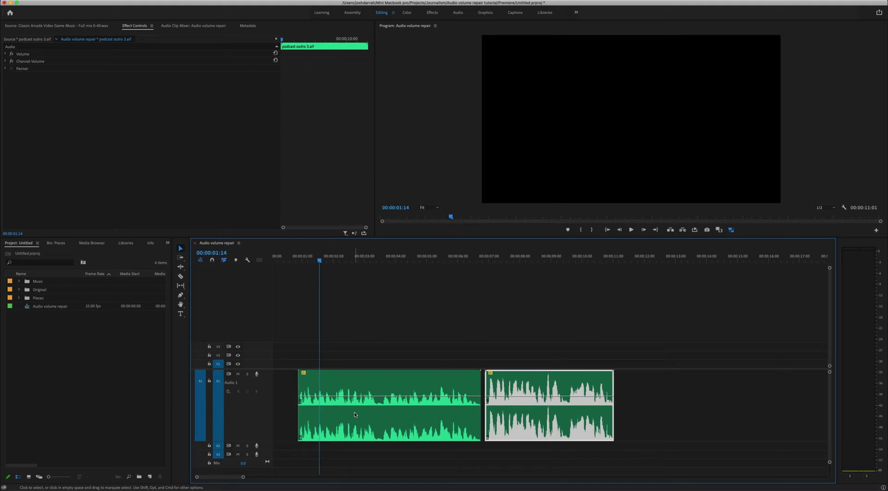
left_click(356, 411)
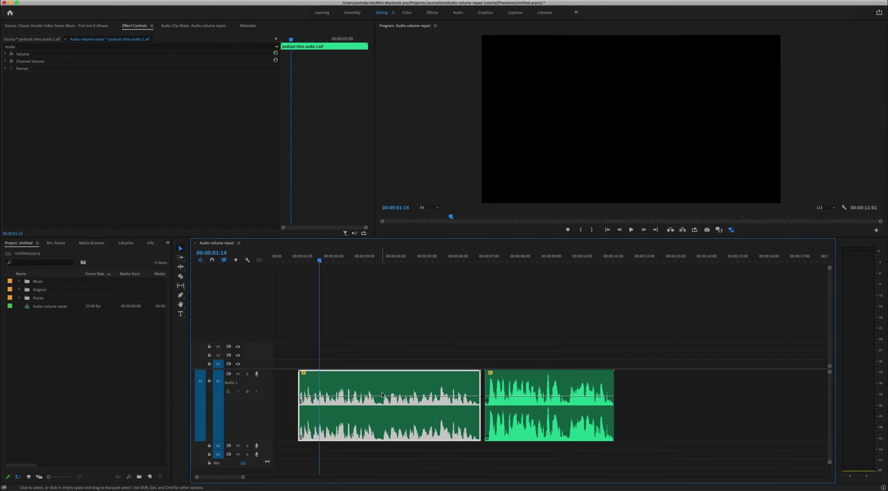
left_click_drag(385, 396, 386, 385)
key("space")
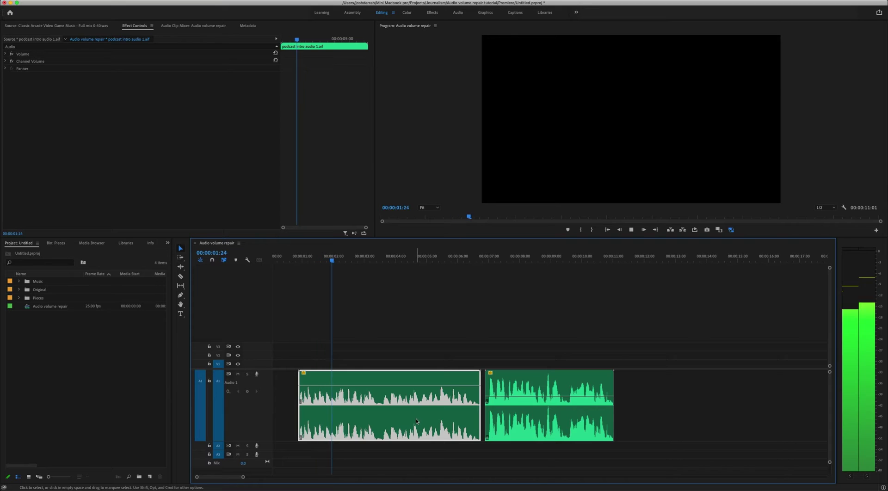
key("space")
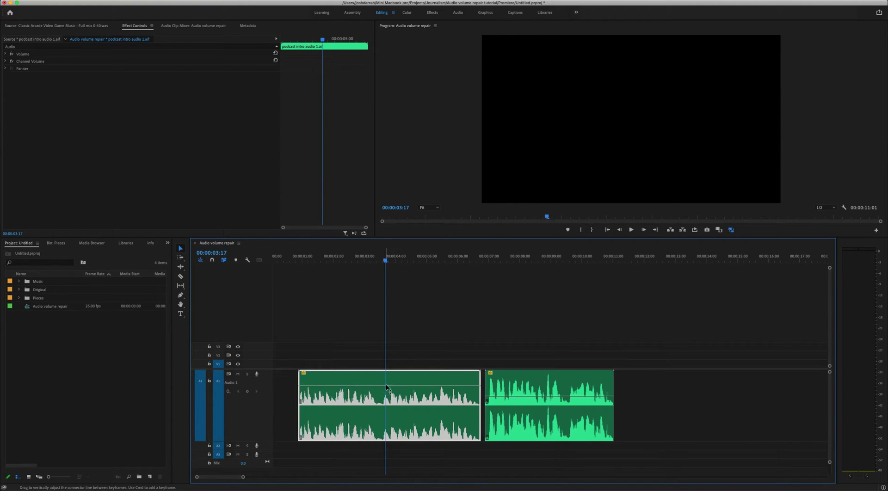
Step: Play the outro clip to compare levels and show the Audio Meters panel
left_click(519, 413)
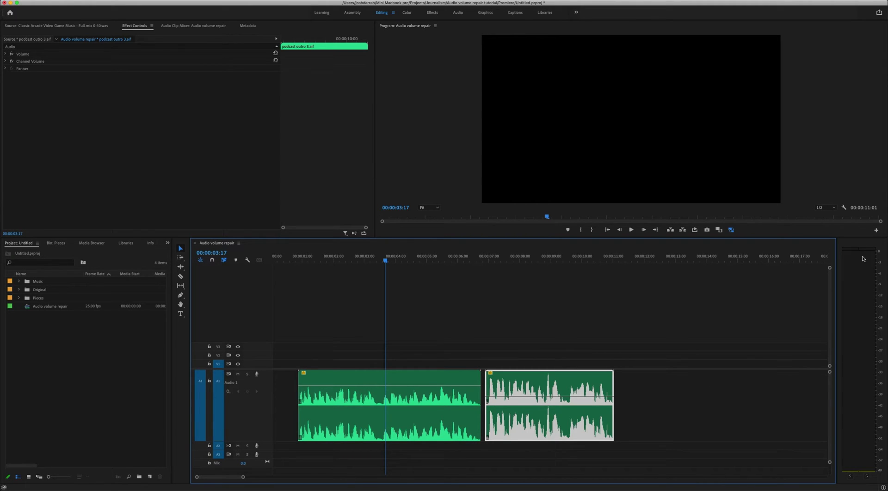
key("space")
key("space")
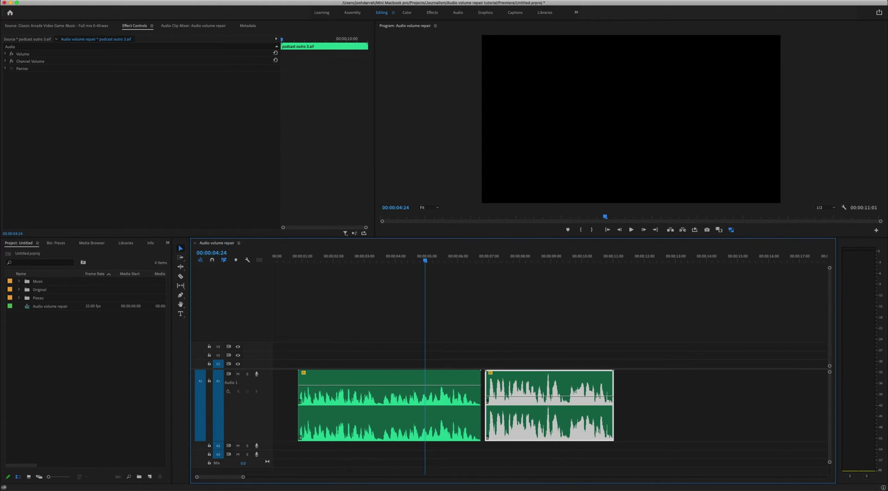
left_click(210, 1)
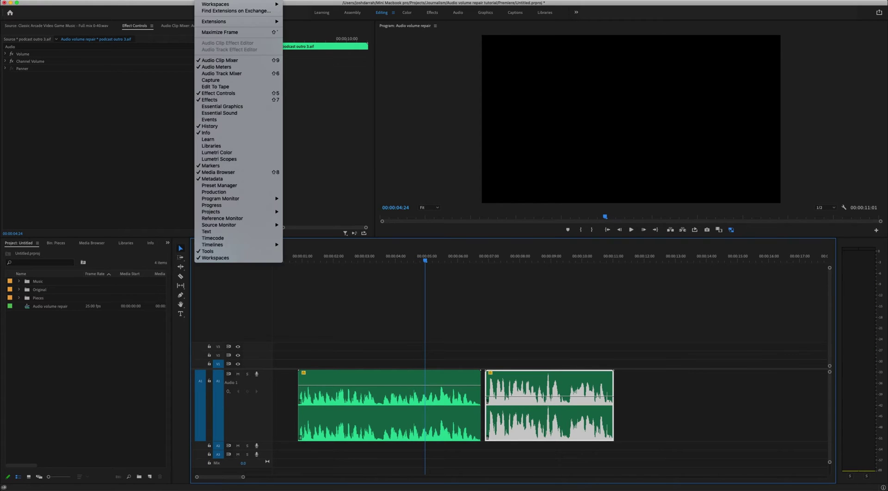
left_click(252, 69)
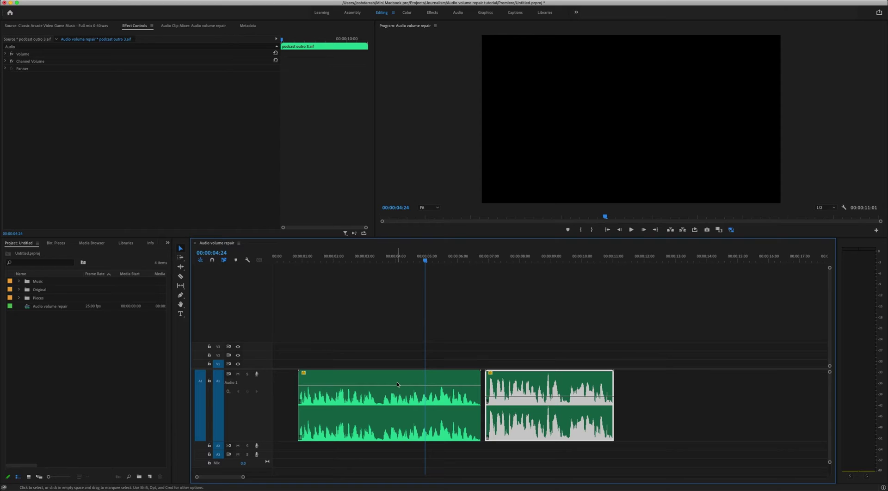
Step: Replay the intro clip from two points, including 00:00:02:09, to review its loudness
left_click(309, 258)
key("space")
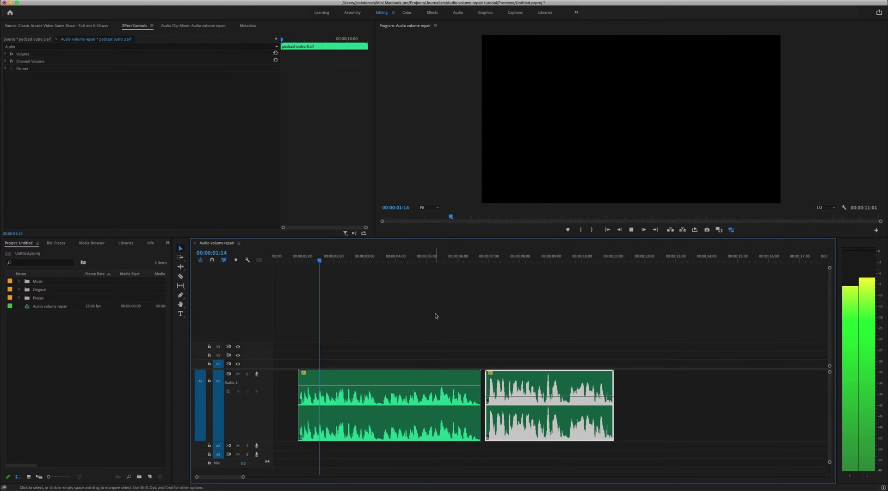
key("space")
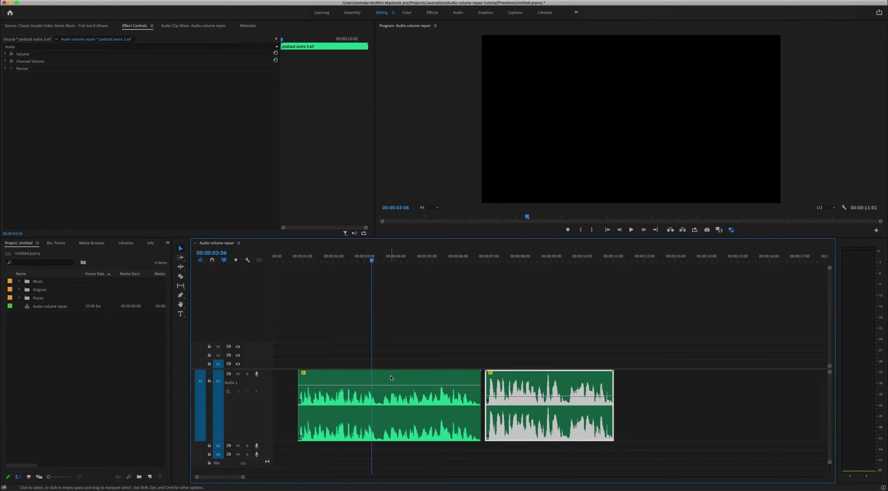
left_click(391, 378)
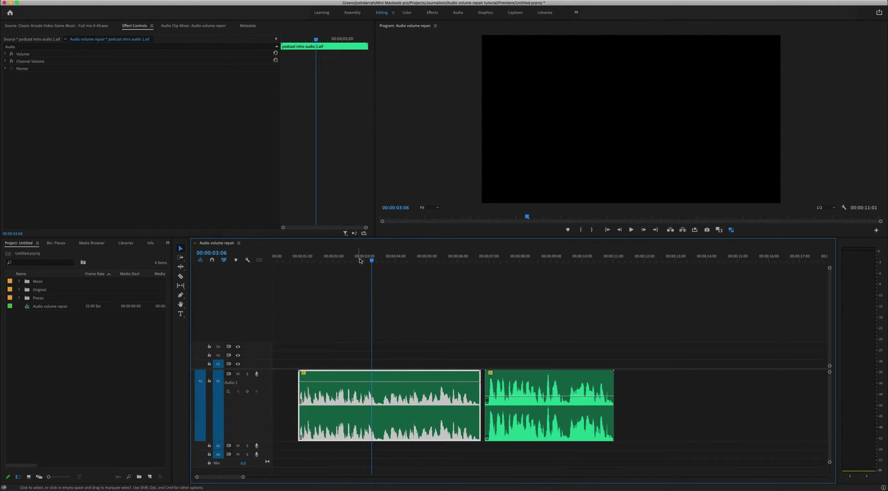
left_click(344, 257)
key("space")
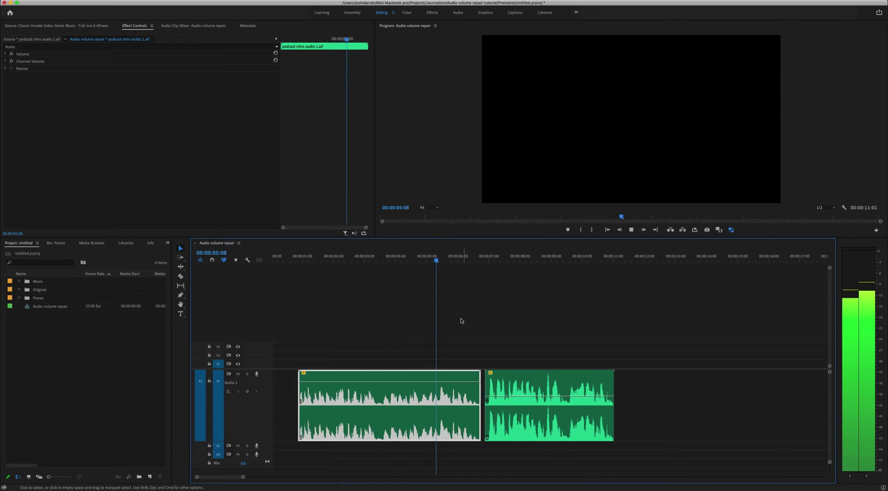
key("space")
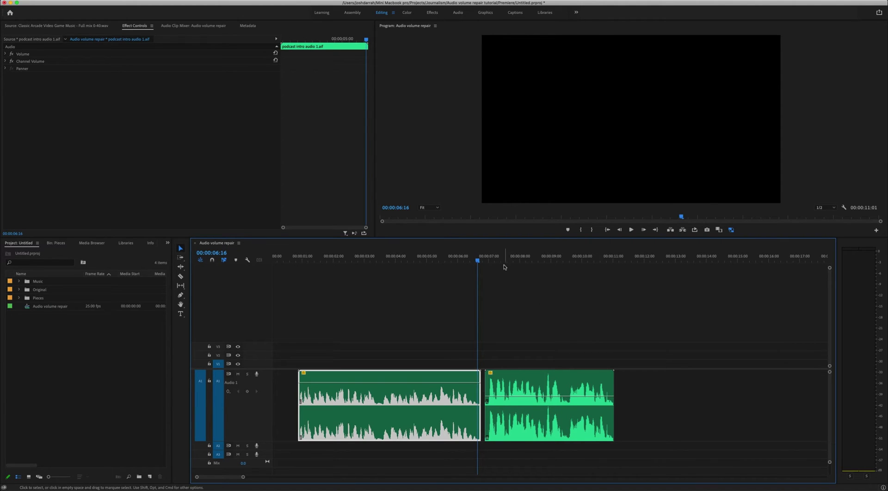
Step: Compare both clips' playback, then lower the podcast outro 3.aif volume slightly
left_click(489, 257)
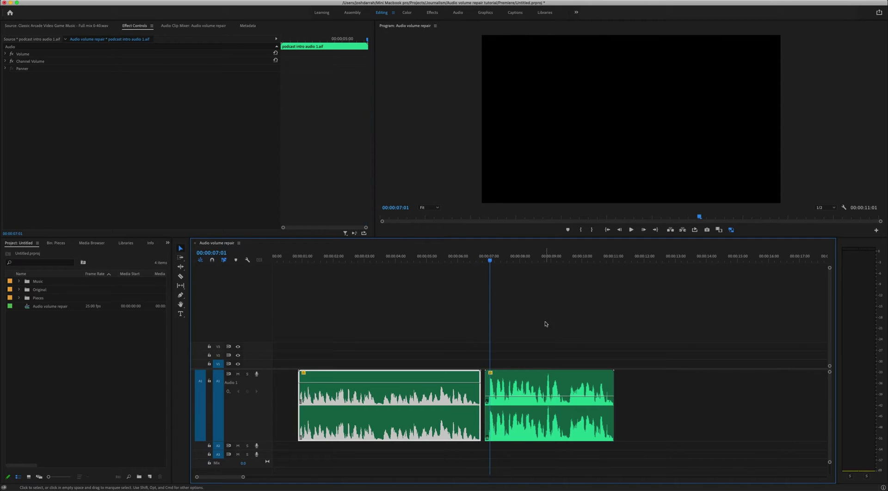
key("space")
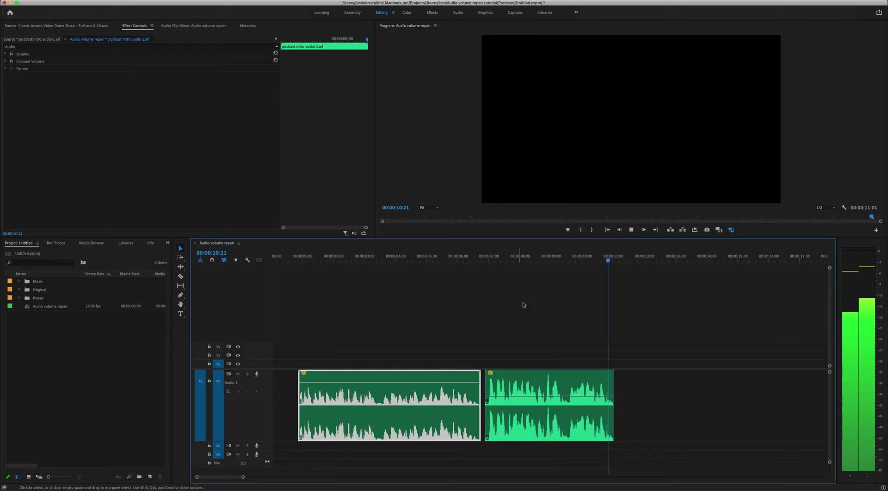
key("space")
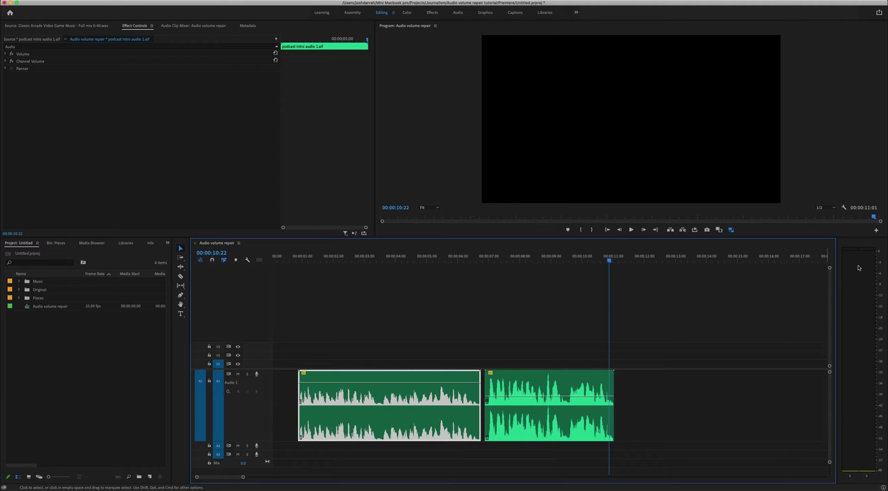
left_click(567, 398)
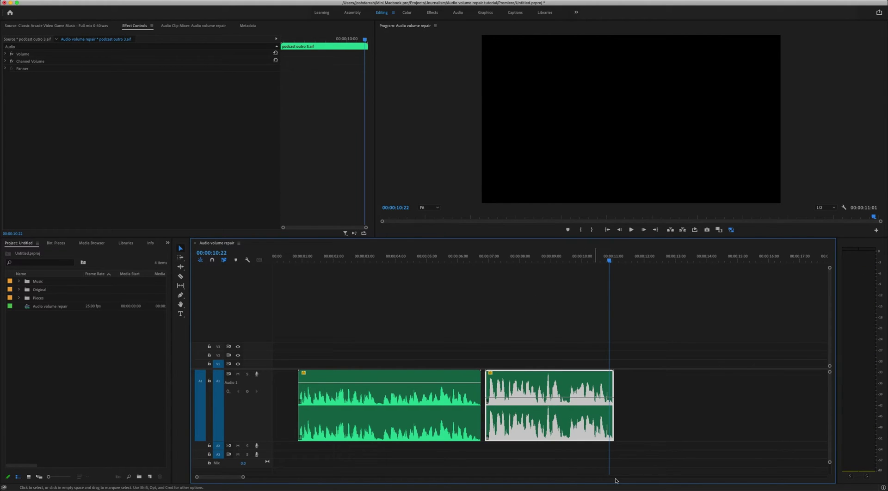
left_click(384, 257)
key("space")
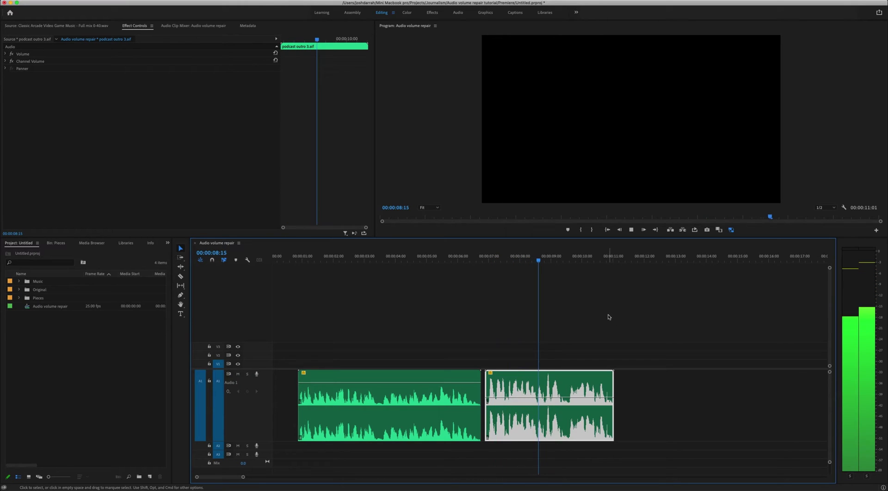
key("space")
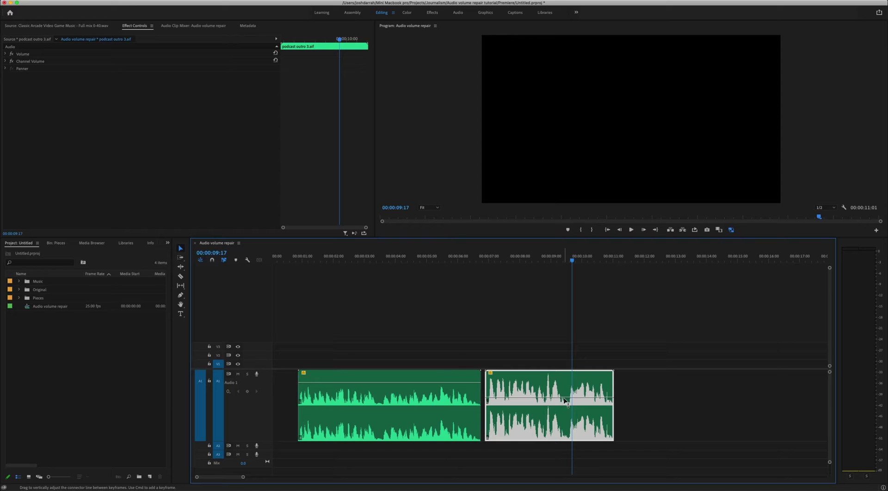
left_click_drag(565, 400, 566, 402)
Step: Remove only the Volume attribute from podcast intro audio 1.aif, leaving Channel Volume and Panner unchecked
left_click(462, 406)
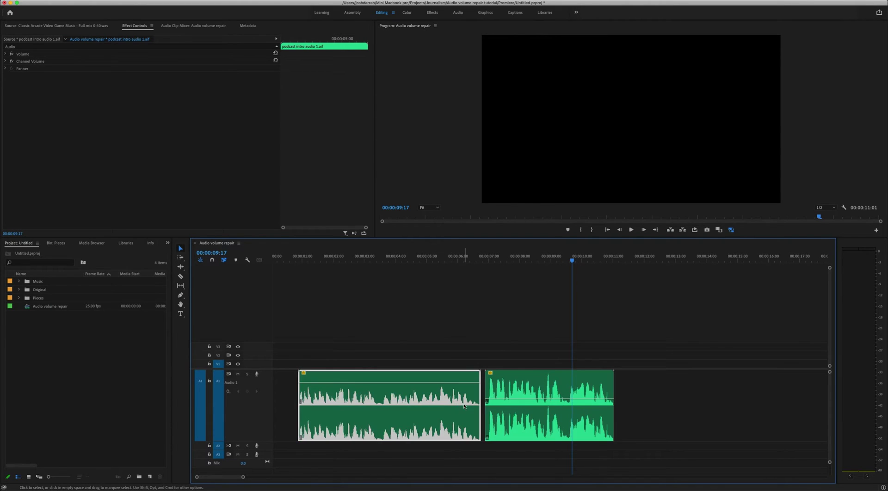
right_click(458, 399)
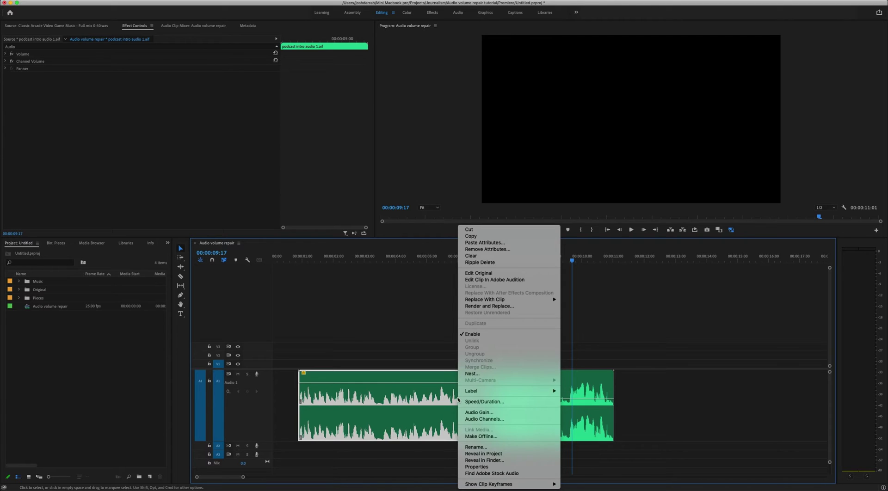
left_click(522, 250)
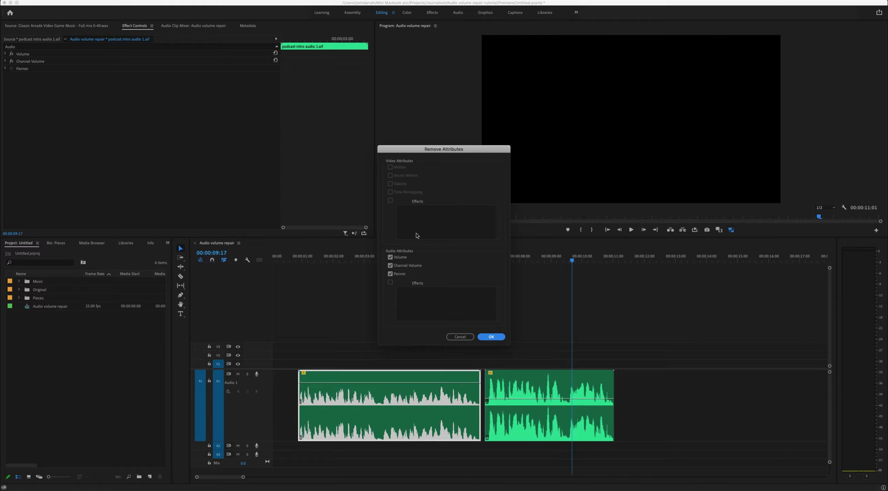
left_click(391, 266)
left_click(390, 274)
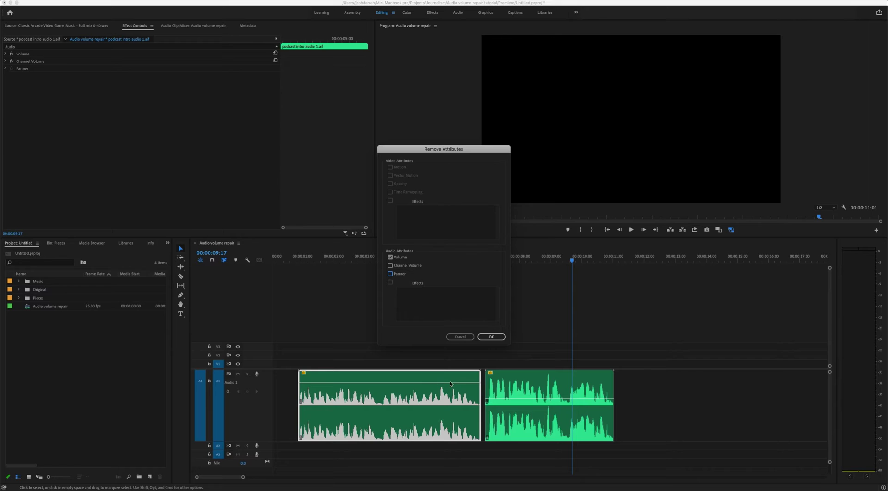
left_click(499, 338)
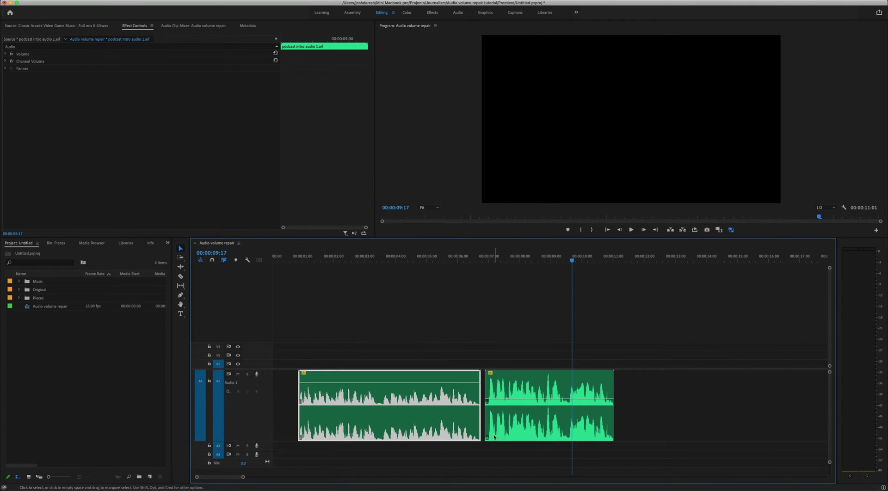
left_click(648, 412)
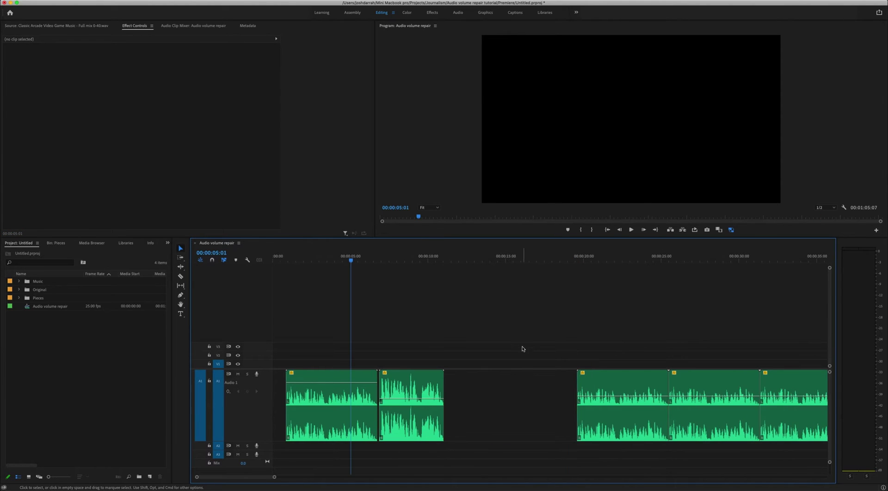
Step: Zoom out the timeline and try selecting the middle and last clip groups
key("minus")
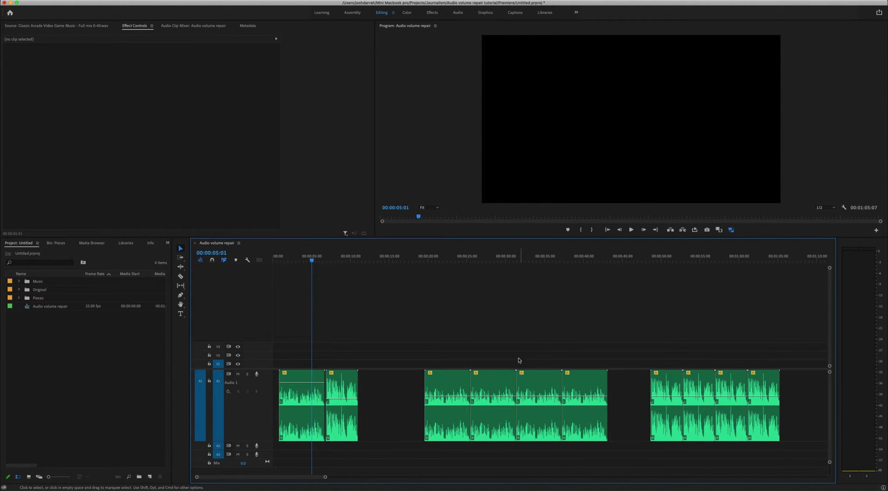
left_click(435, 400)
left_click_drag(636, 404, 457, 403)
left_click(289, 411)
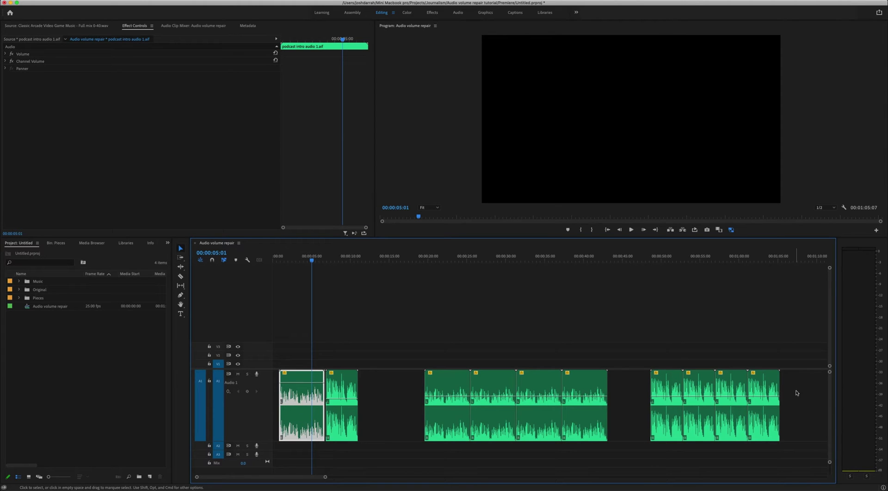
left_click_drag(797, 393, 647, 424)
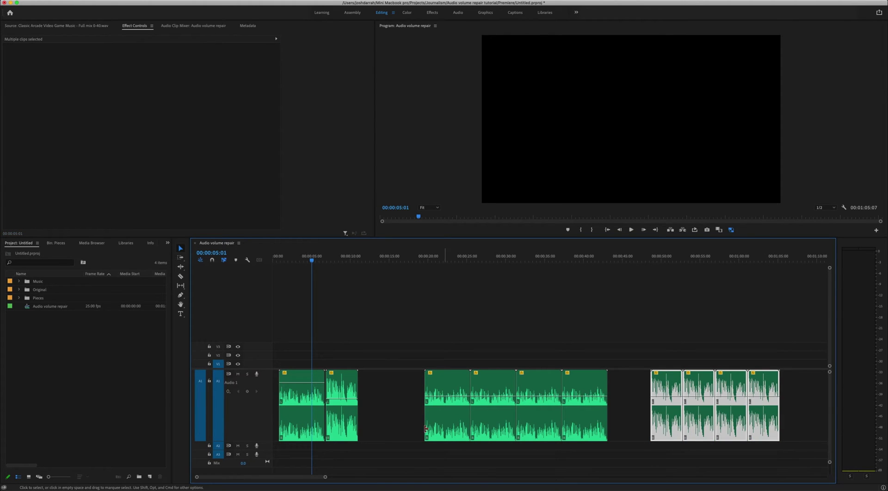
left_click(339, 426)
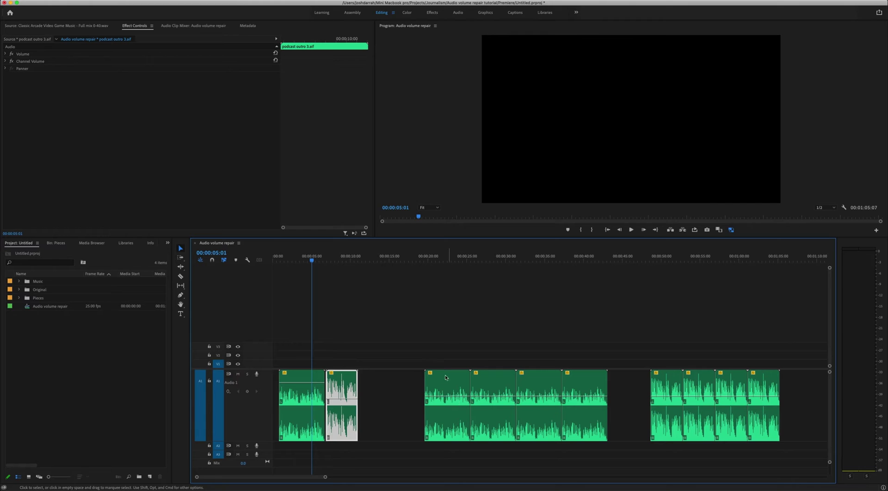
left_click(447, 386)
left_click(494, 382)
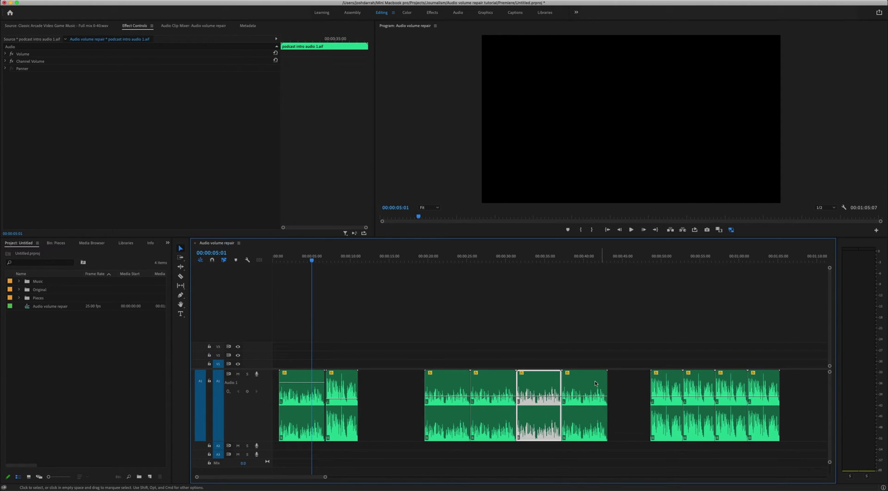
left_click(595, 382)
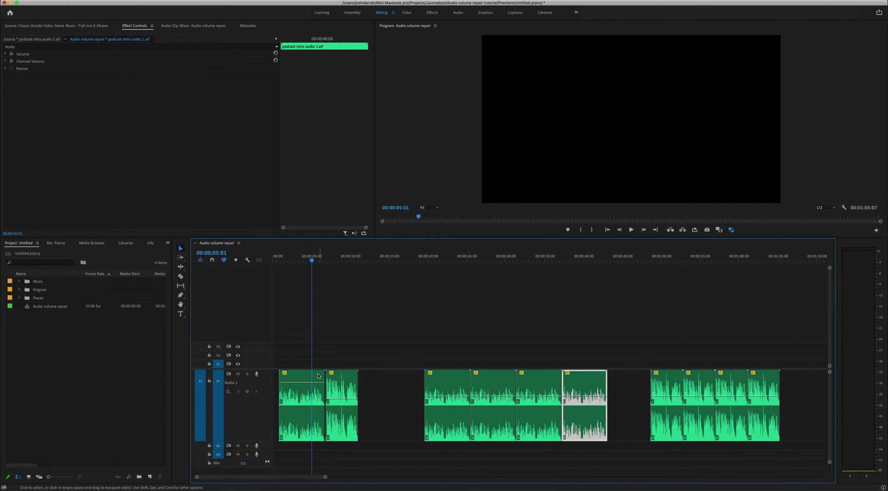
Step: Copy the first clip and paste only its Volume attribute onto the four middle clips
left_click(312, 418)
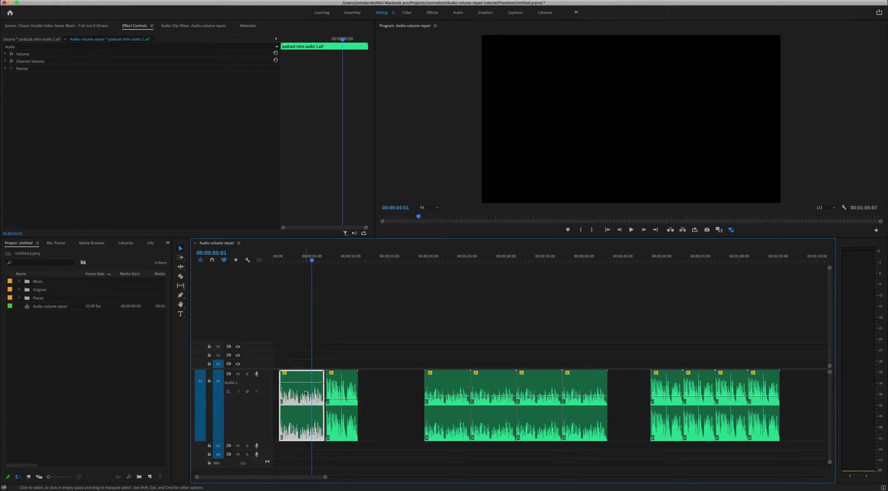
right_click(305, 392)
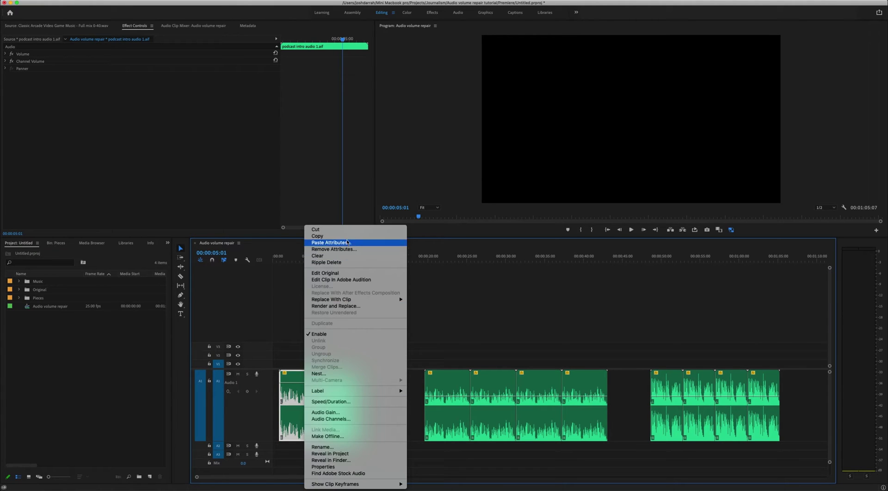
left_click(317, 236)
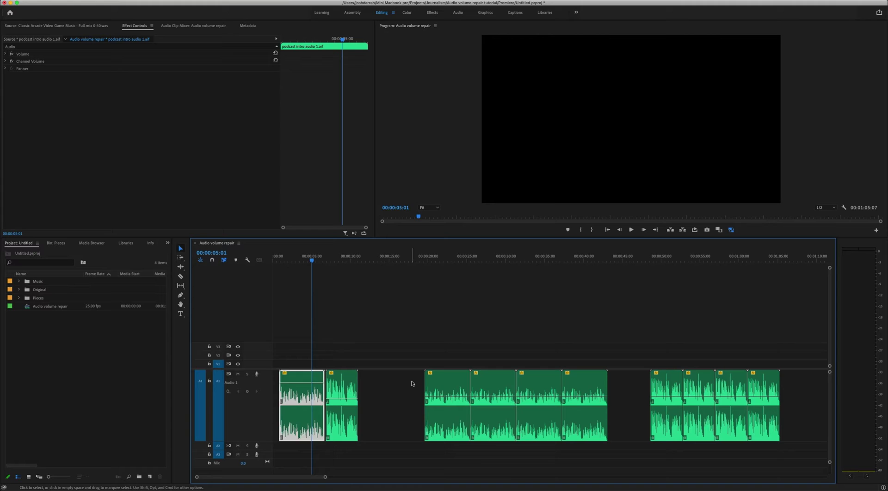
left_click_drag(411, 384, 614, 445)
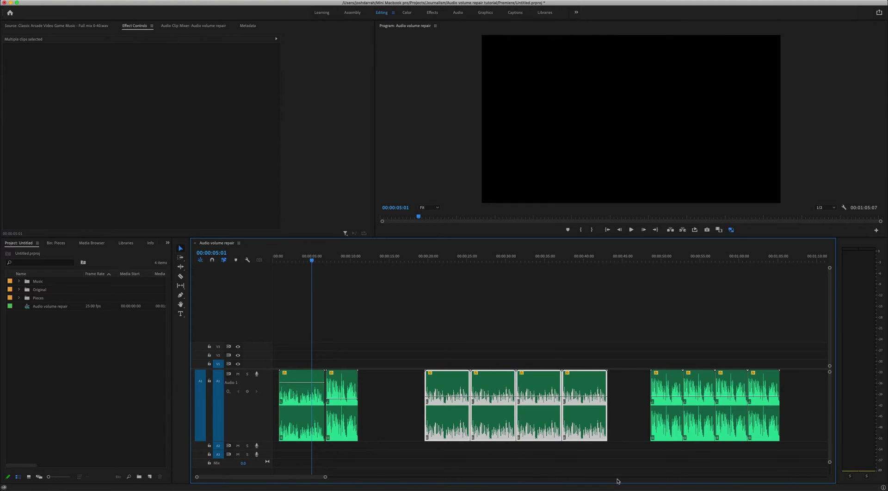
right_click(456, 383)
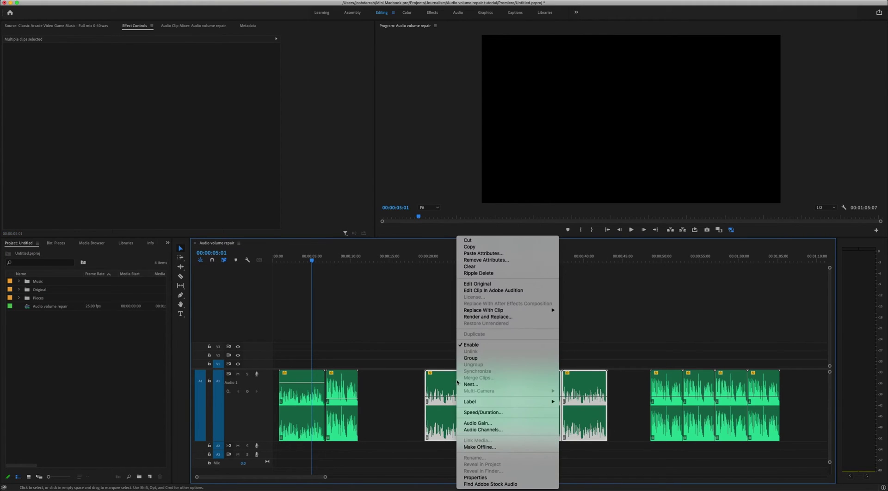
left_click(483, 254)
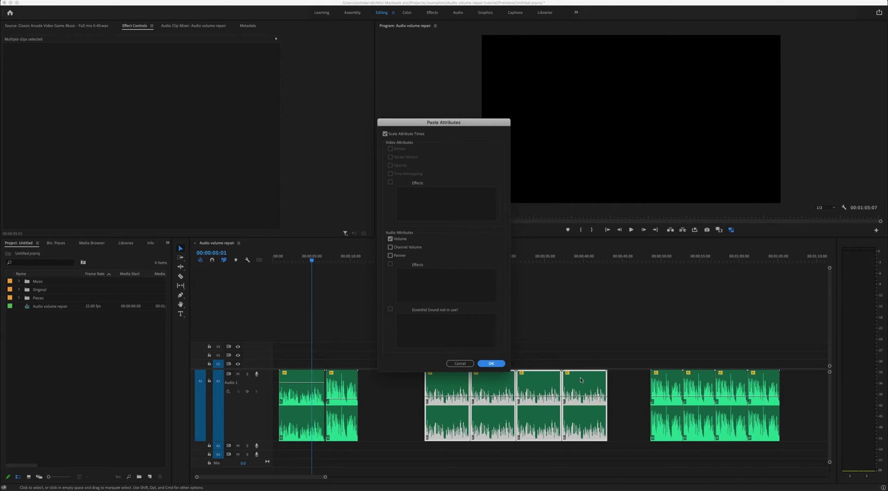
left_click(491, 363)
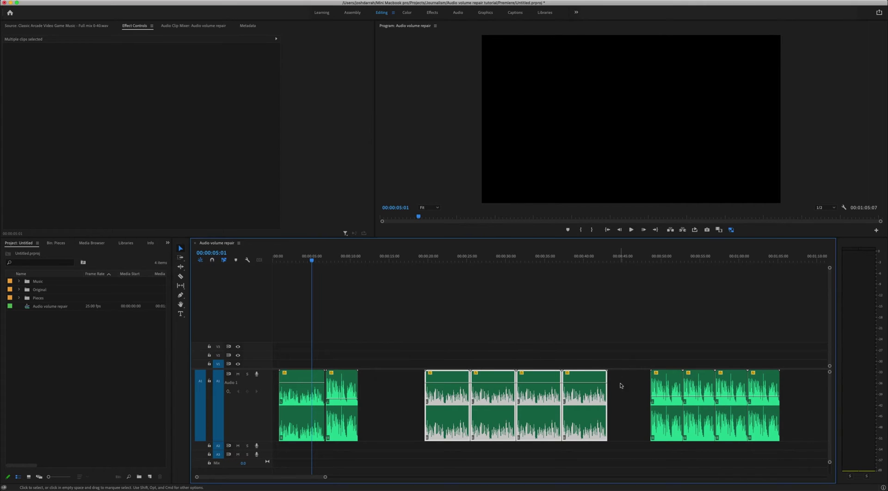
Step: Place podcast music.aif from the Pieces bin on track A2 at 00:00
left_click(621, 391)
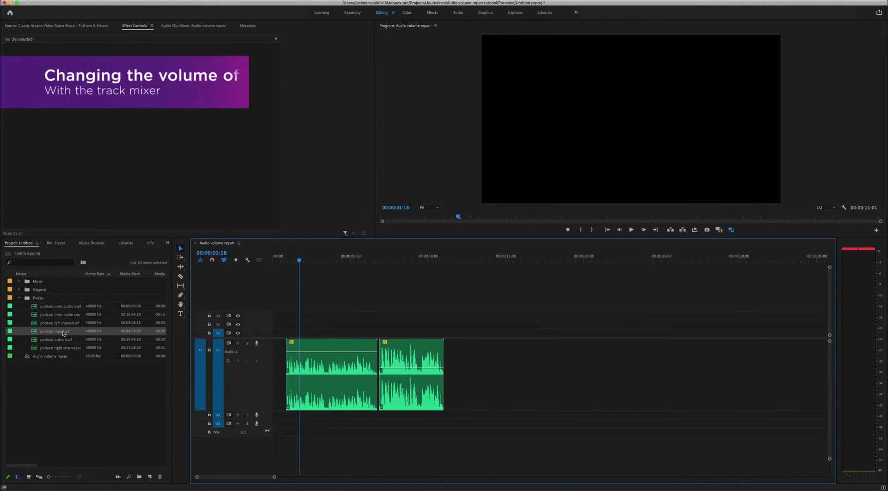
left_click_drag(64, 333, 266, 462)
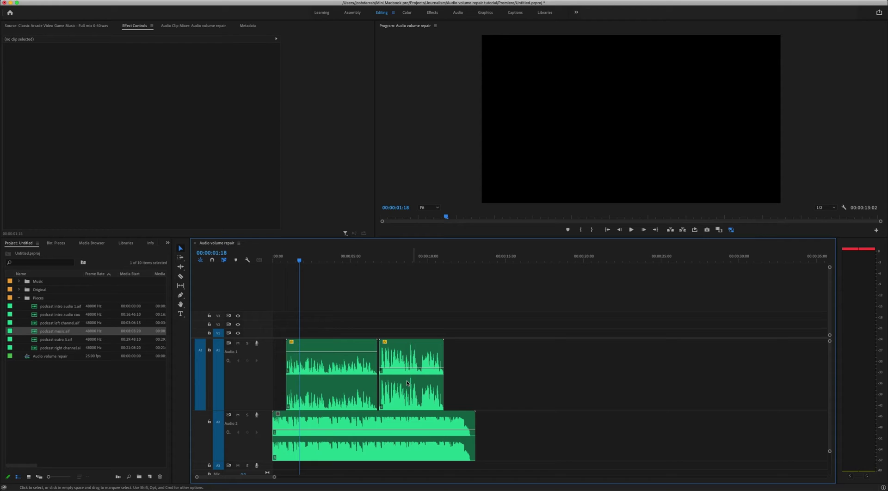
Step: Preview the sequence from its start to hear the current mix
double_click(365, 386)
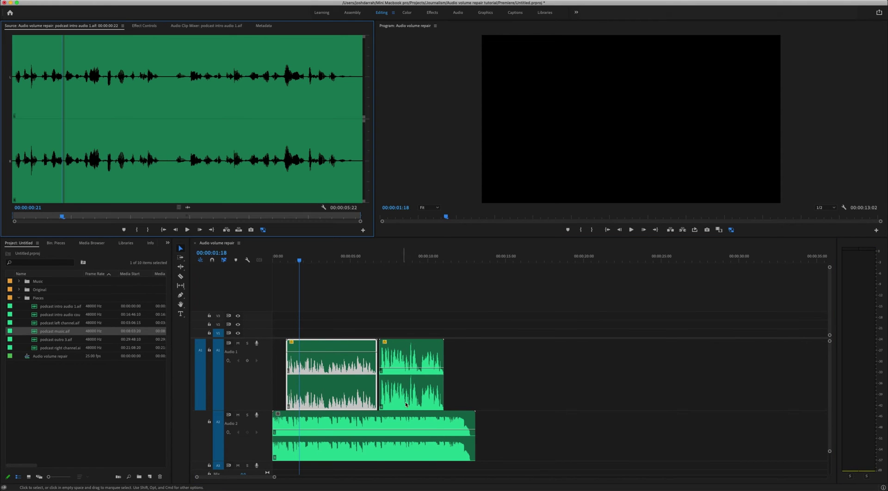
left_click(405, 404)
key("Home")
key("space")
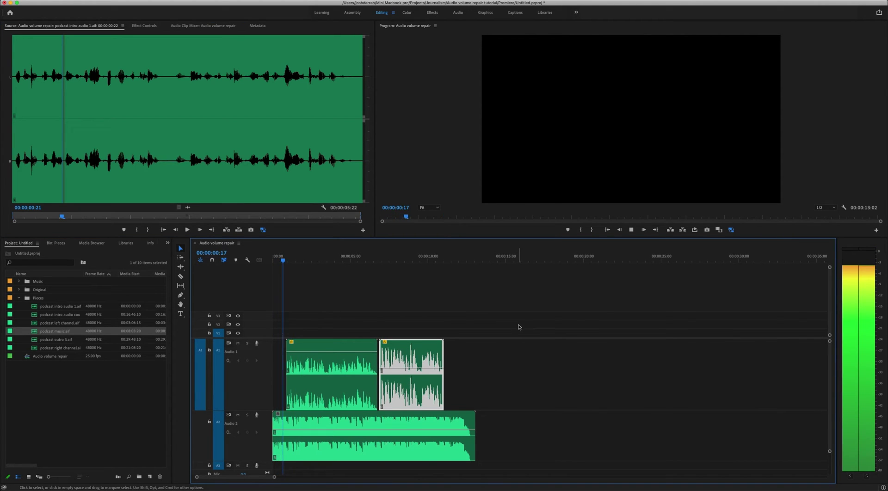
key("space")
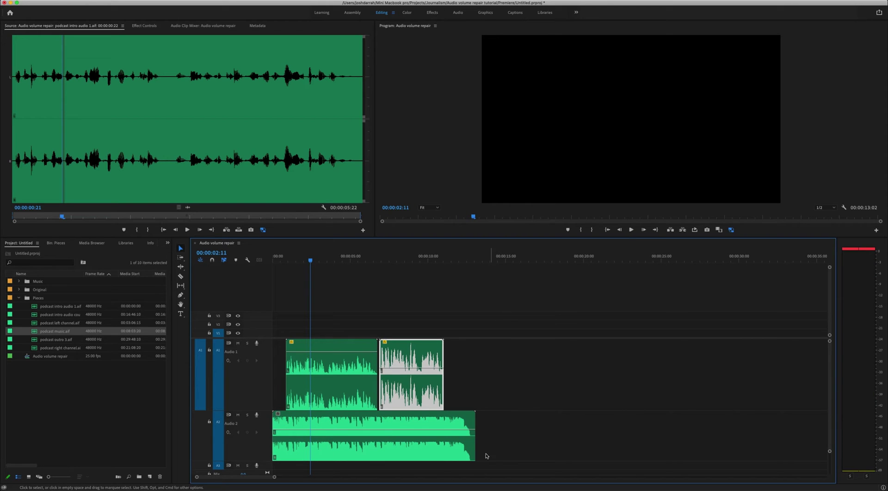
Step: Lower the Audio 2 music clip's volume band, check playback, then raise it slightly
left_click(331, 433)
left_click_drag(331, 433, 332, 445)
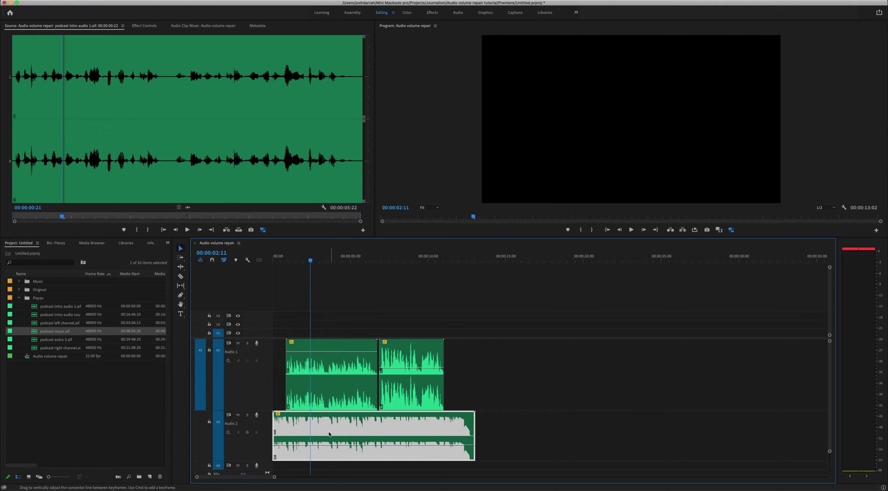
left_click(279, 257)
key("space")
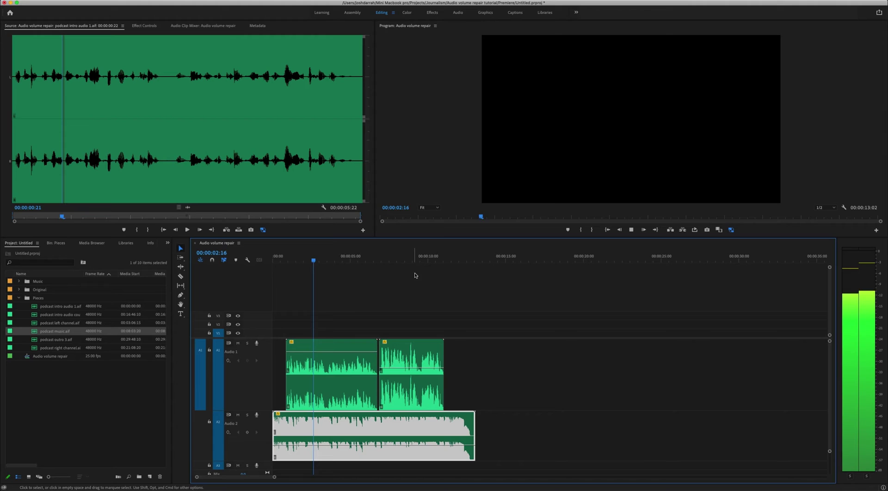
key("space")
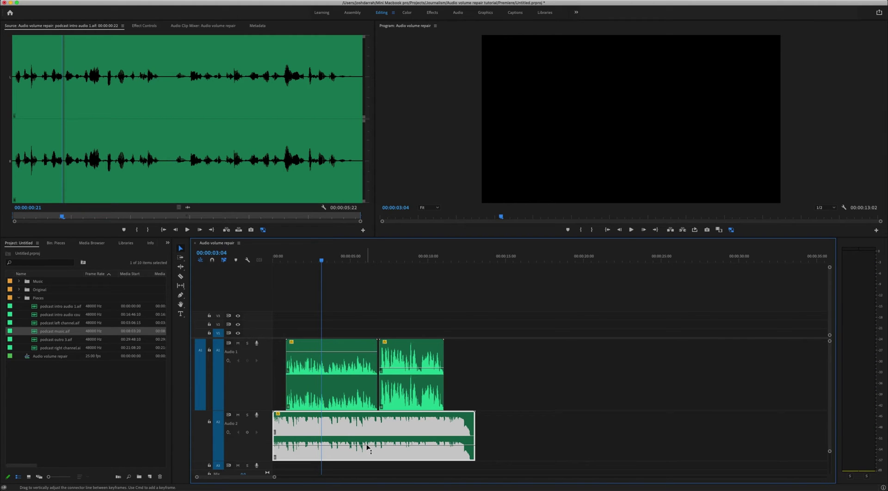
left_click(280, 257)
key("space")
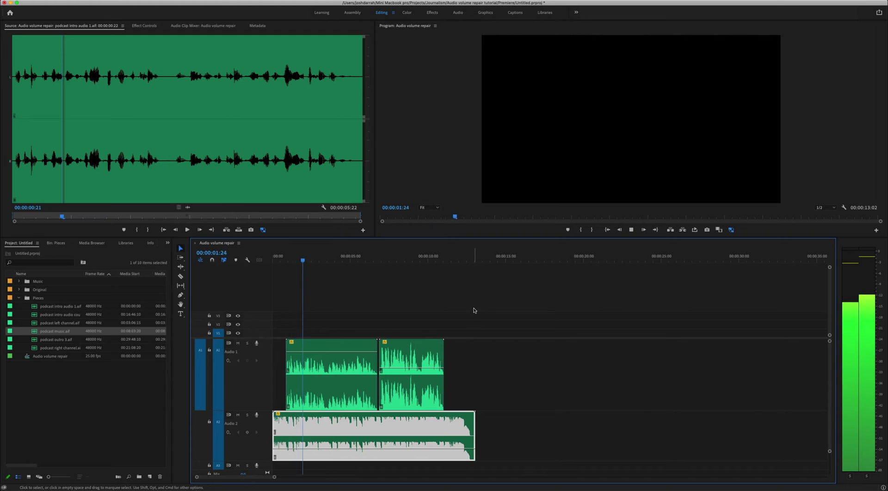
key("space")
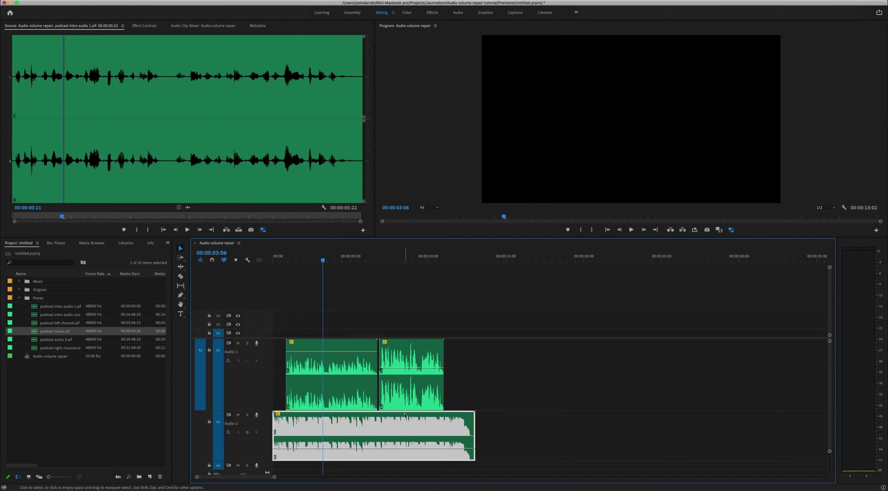
left_click_drag(405, 449, 425, 430)
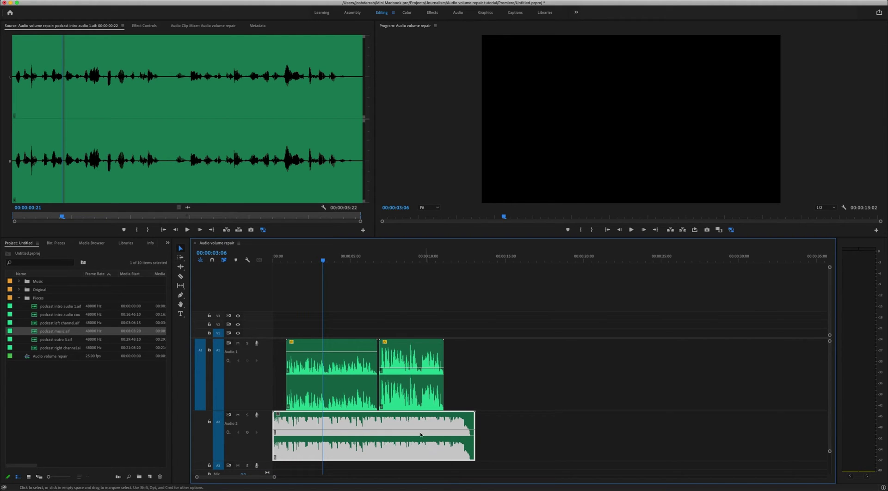
Step: Switch to the Audio workspace and check the Window panel list
left_click(458, 13)
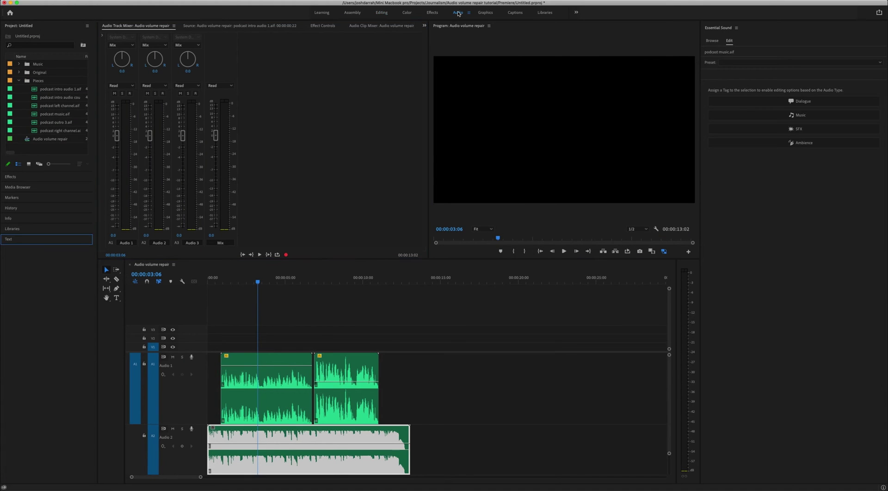
left_click(114, 28)
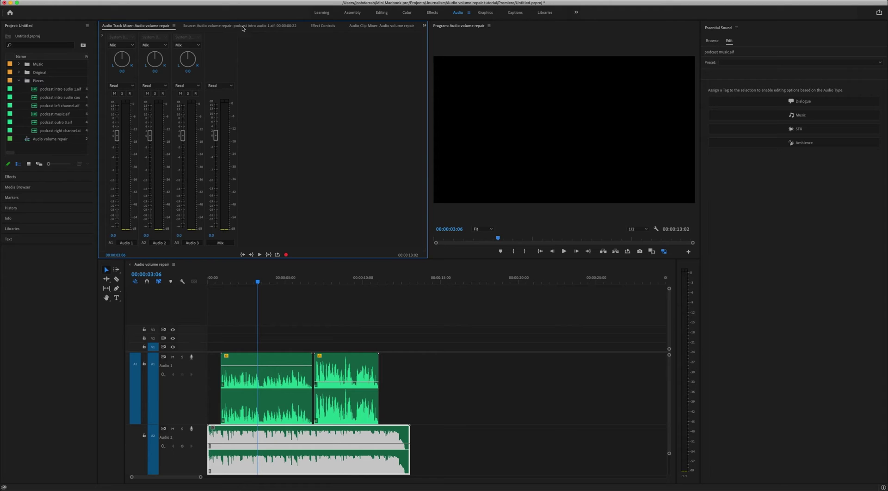
left_click(206, 1)
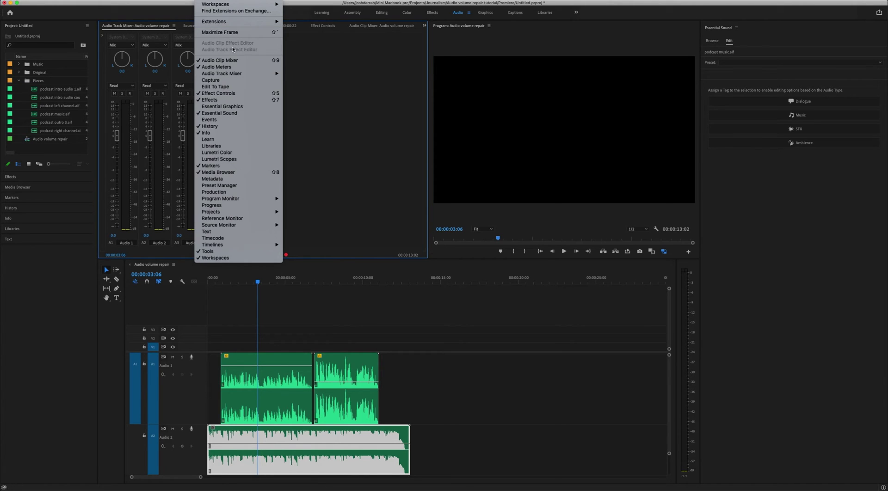
mouse_move(242, 74)
left_click(312, 73)
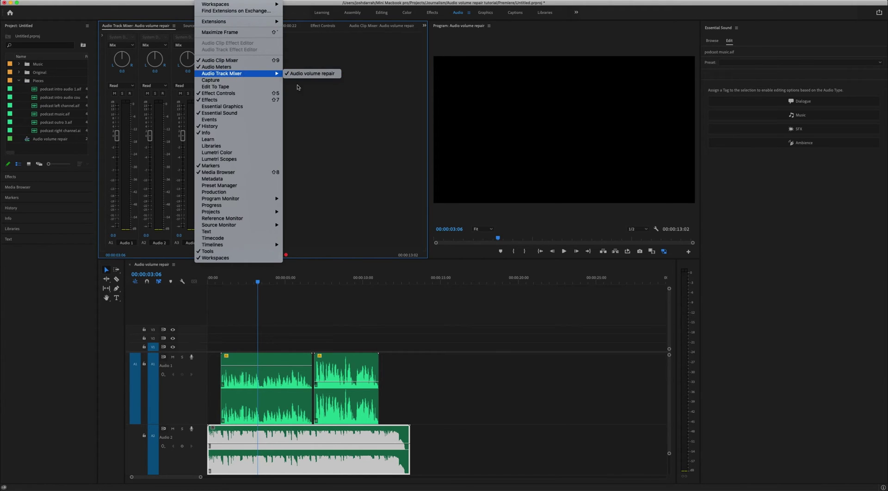
Step: Toggle between Audio Clip Mixer and Audio Track Mixer, then nudge Audio 2 to about -0.1 dB
left_click(366, 28)
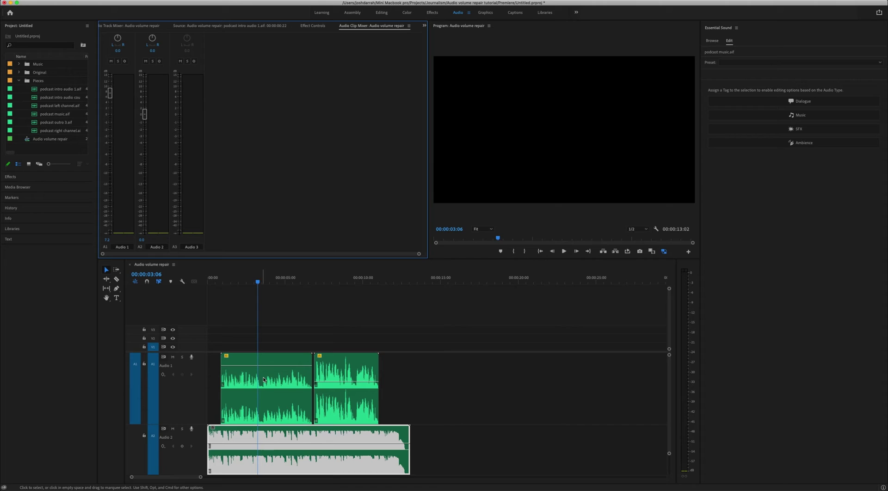
left_click(137, 26)
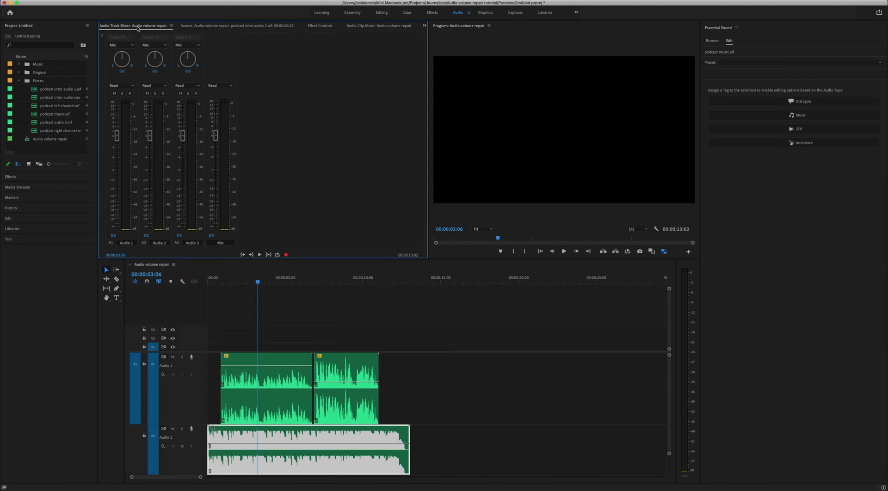
left_click(219, 280)
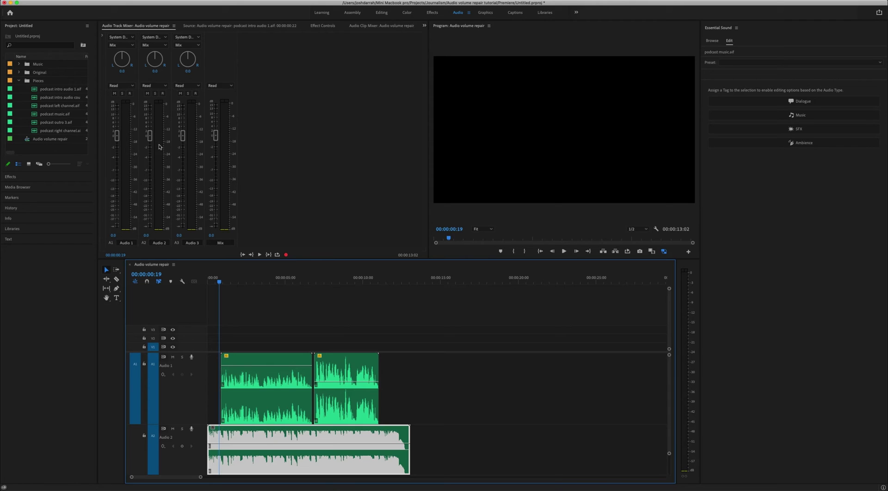
mouse_move(150, 136)
left_mouse_down()
mouse_move(151, 185)
mouse_move(150, 141)
left_mouse_up()
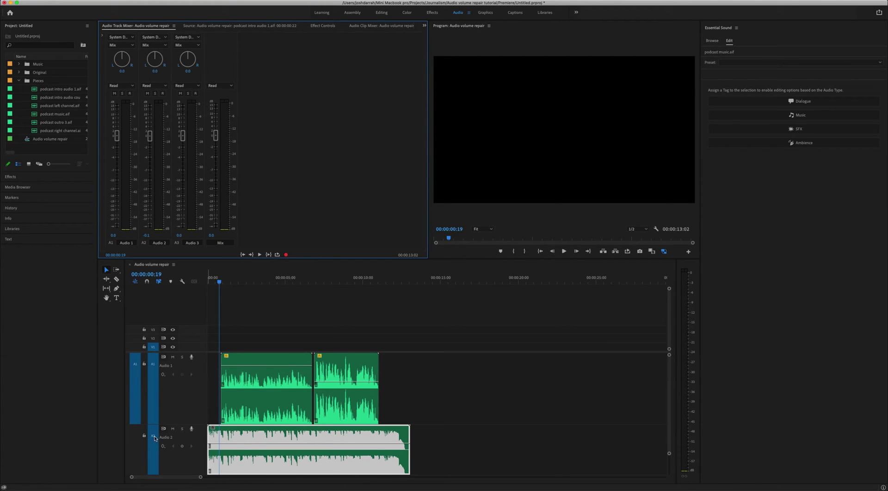
Step: Pull the Audio 2 fader down to -6 dB and play back to hear the music level
left_click_drag(150, 137, 151, 174)
left_click(216, 279)
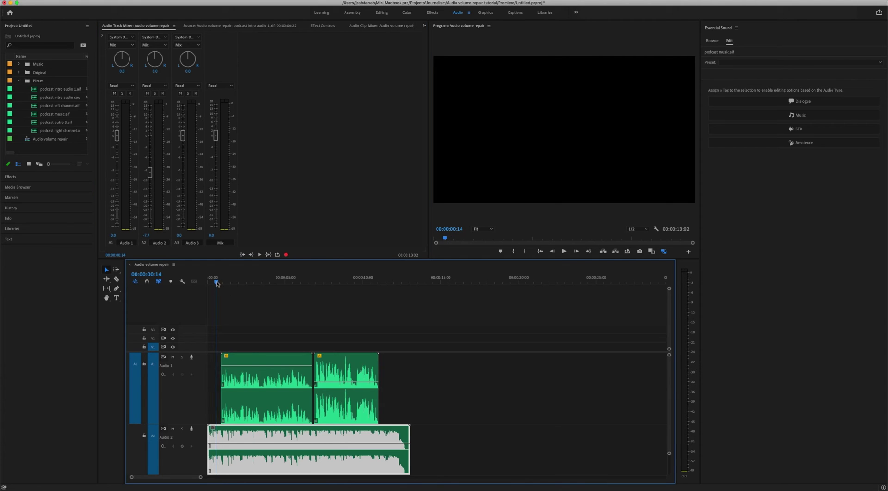
key("space")
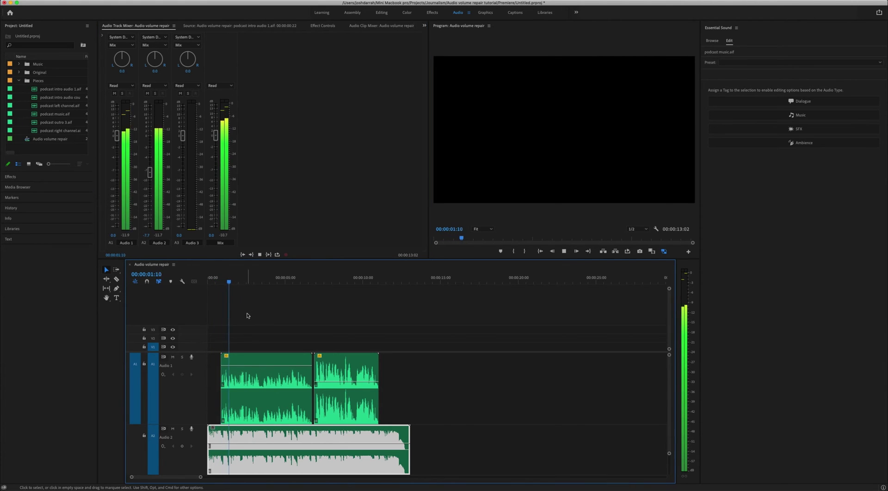
key("space")
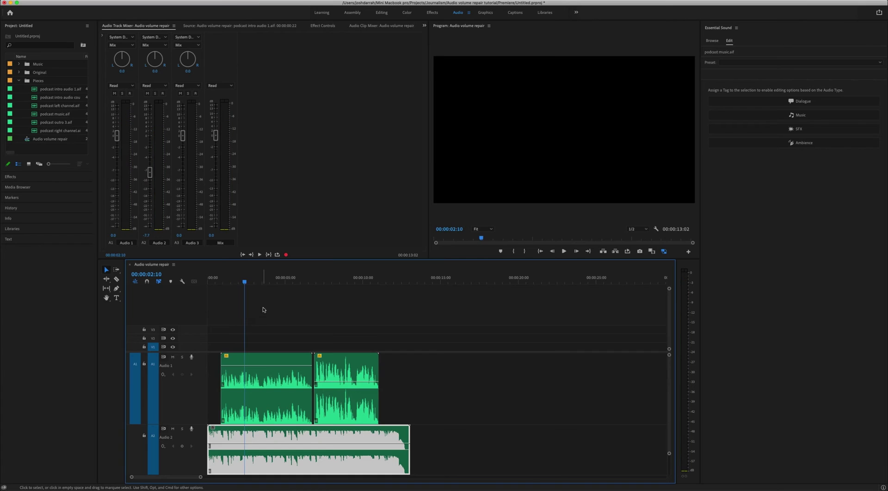
Step: Lower the Audio 2 fader further to about -23 dB during playback, then deselect the music clip
left_click(212, 279)
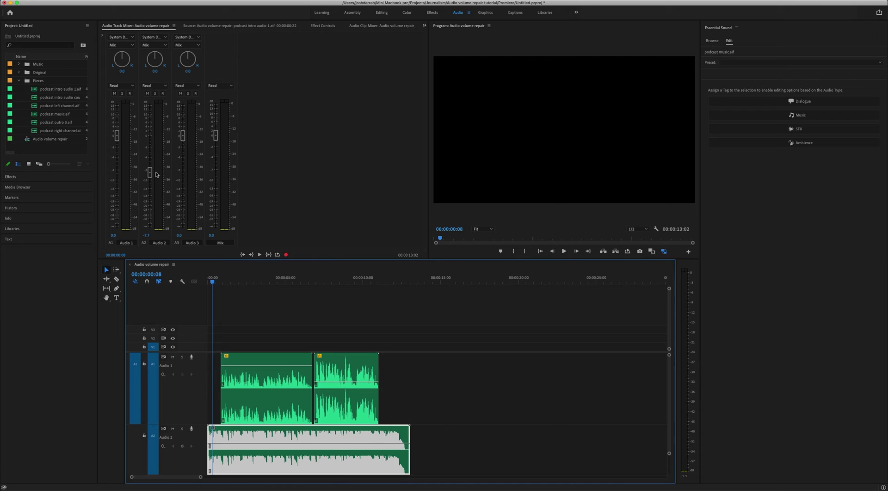
key("space")
left_click_drag(150, 173, 151, 208)
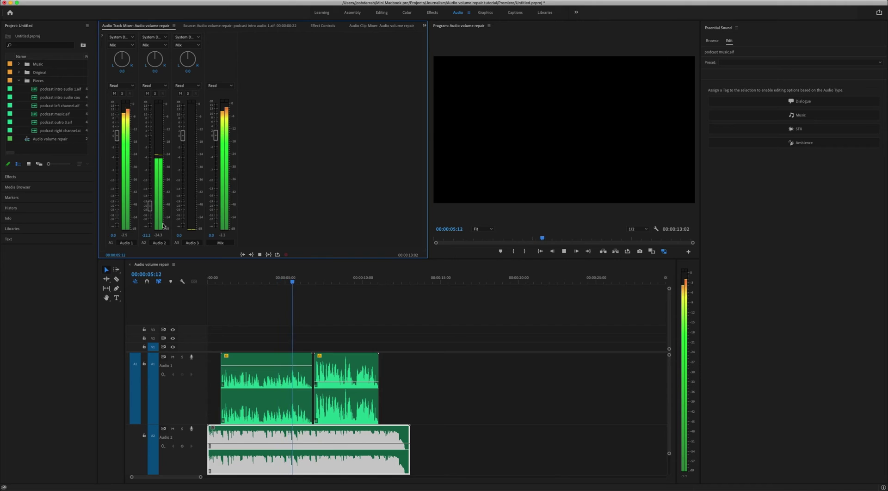
key("space")
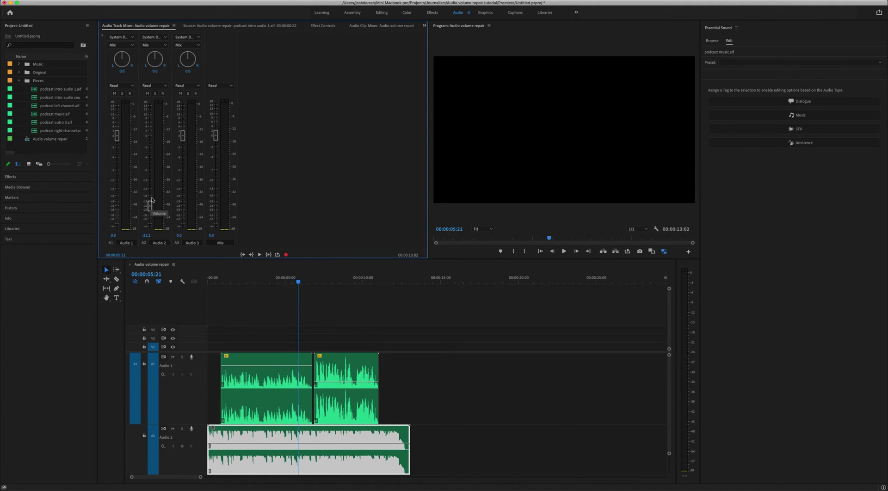
key("Home")
key("space")
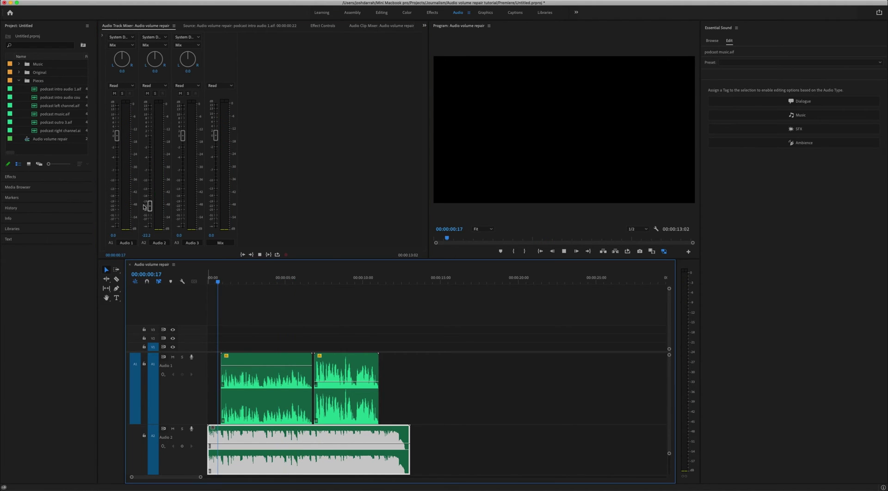
left_click_drag(150, 206, 150, 209)
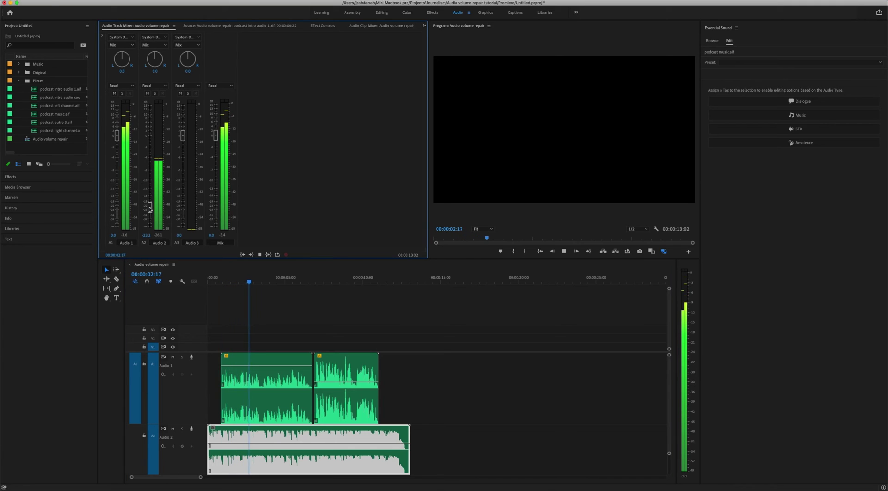
key("space")
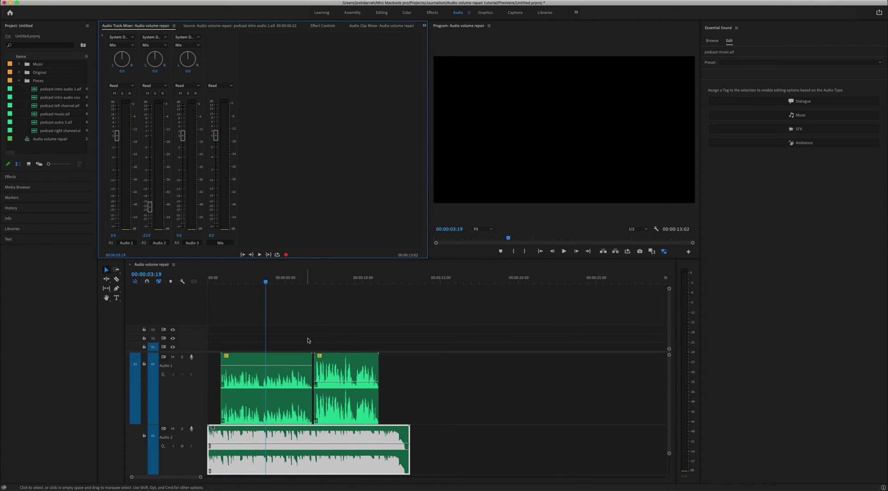
left_click(421, 394)
Step: Paste copies of the three audio clips after the playhead at 00:00:15:13
key("minus")
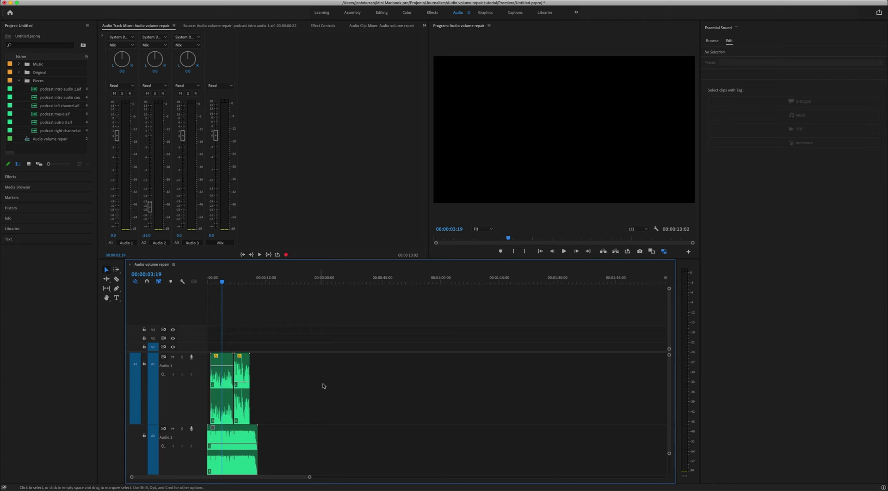
left_click_drag(323, 386, 221, 454)
left_click(267, 279)
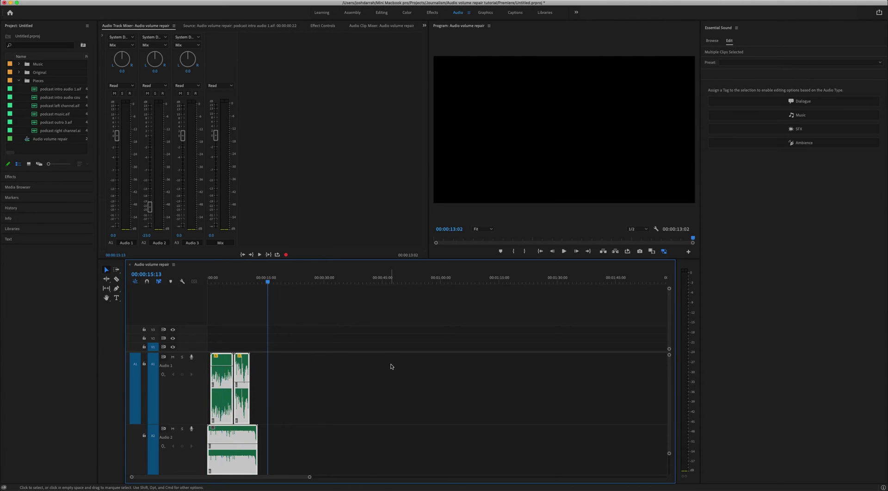
key("super+v")
key("super+v")
key("super+v")
key("super+v")
key("super+v")
key("super+v")
key("super+v")
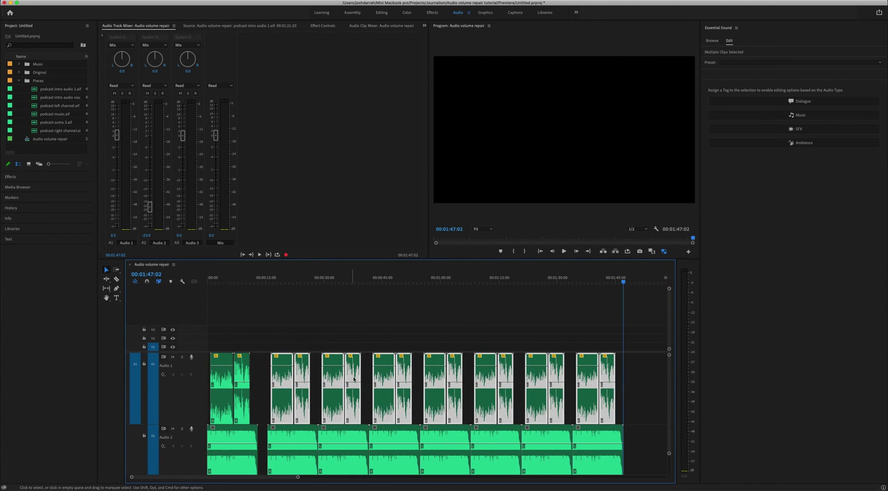
Step: Nudge Audio 1 down slightly and delete the extra pasted music clips on Audio 2
left_click(596, 462)
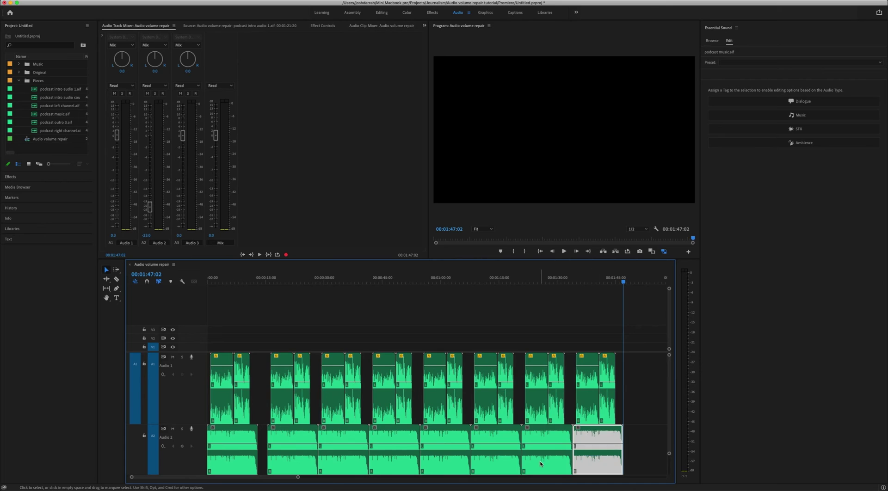
left_click(539, 463)
left_click_drag(117, 135, 117, 139)
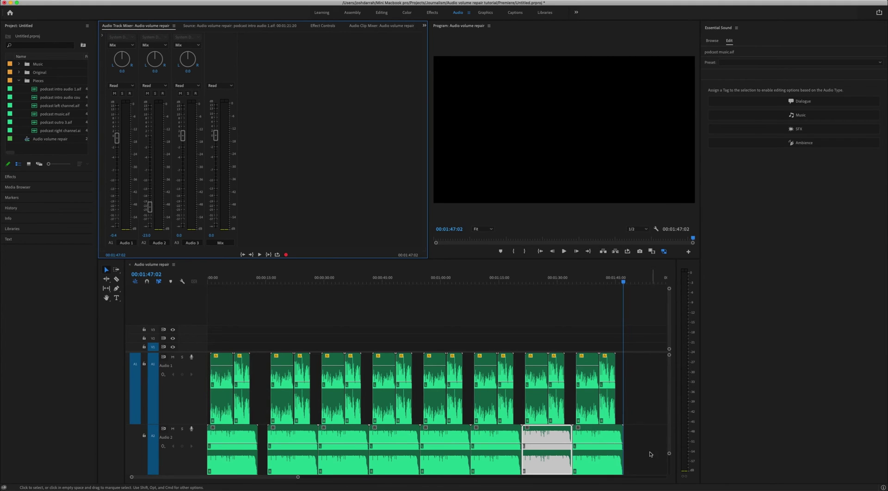
left_click_drag(649, 453, 275, 456)
key("Delete")
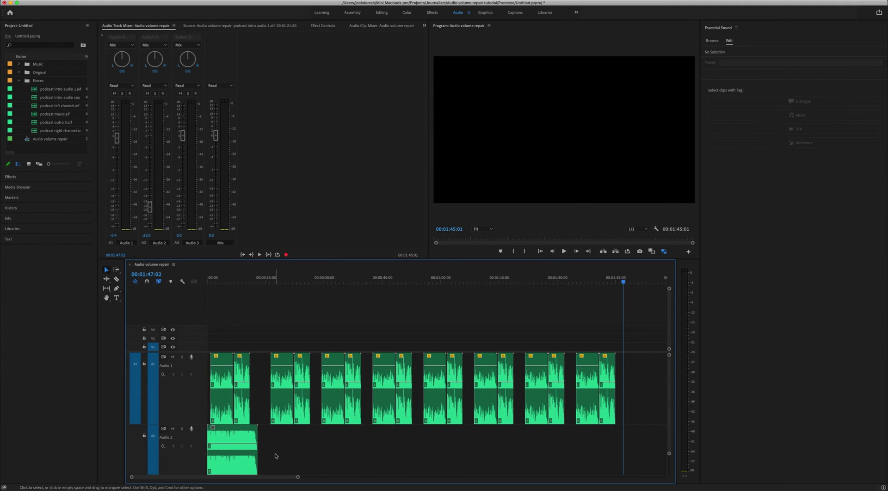
Step: With the podcast intro clip selected, bring the Audio 1 mixer fader from -0.4 to -2.9 dB
double_click(290, 409)
left_click(353, 403)
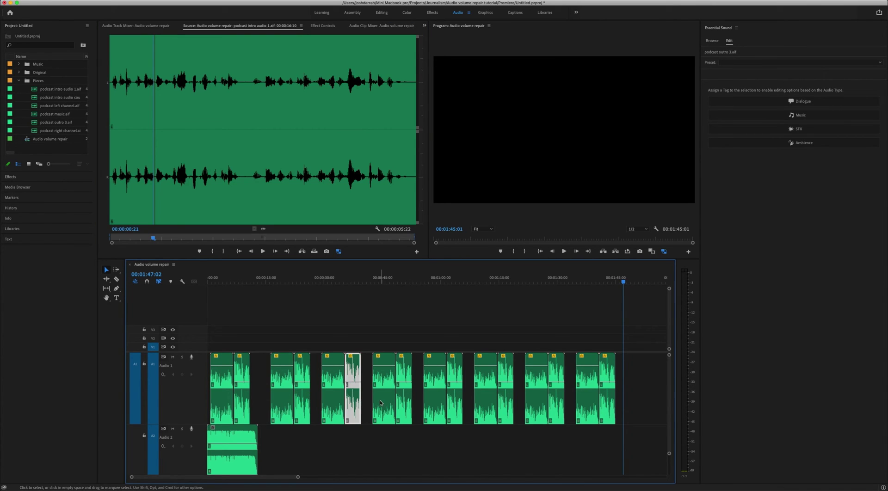
left_click(380, 403)
left_click(137, 26)
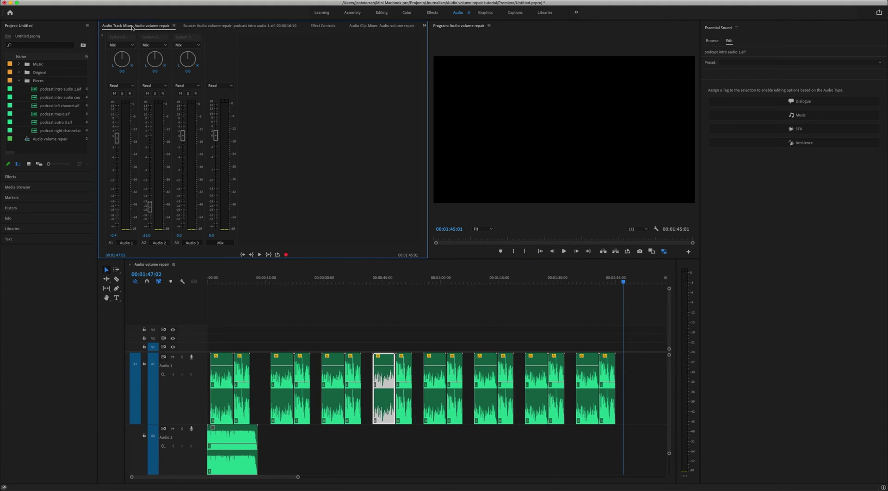
mouse_move(117, 139)
left_mouse_down()
mouse_move(117, 152)
mouse_move(117, 135)
left_mouse_up()
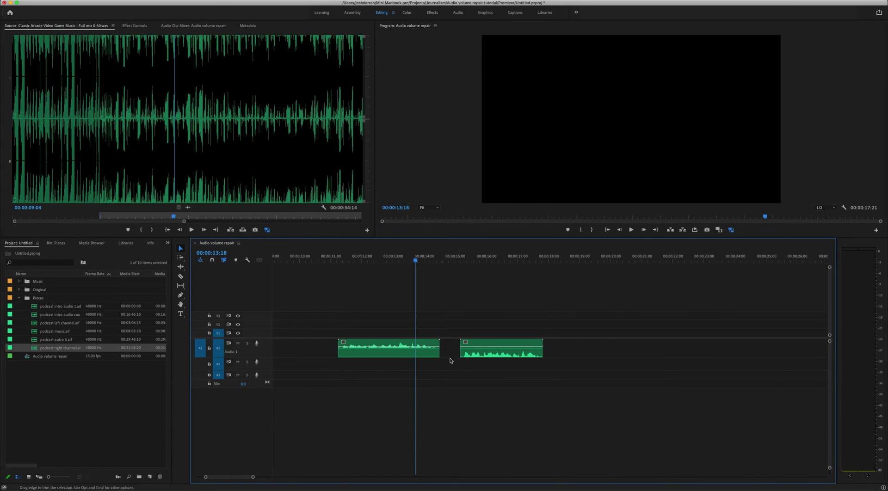
Step: Play the left-only clip, then the right-only clip, to hear each one's sound
left_click(341, 257)
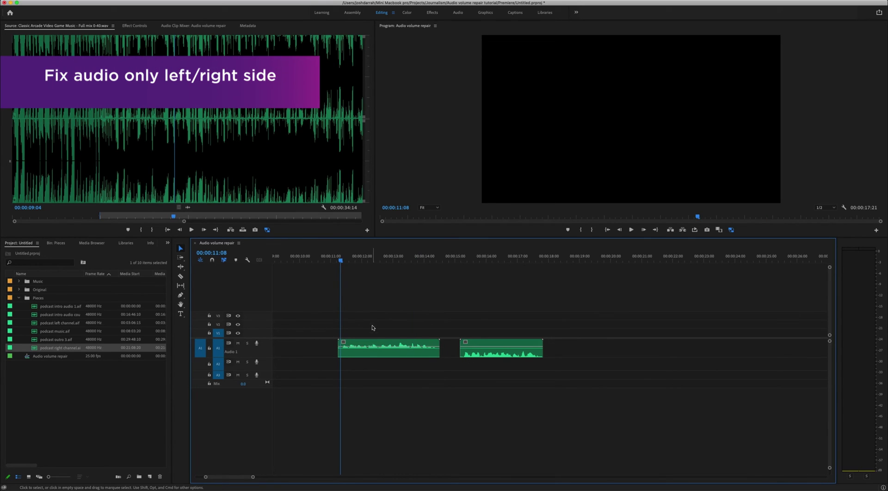
key("space")
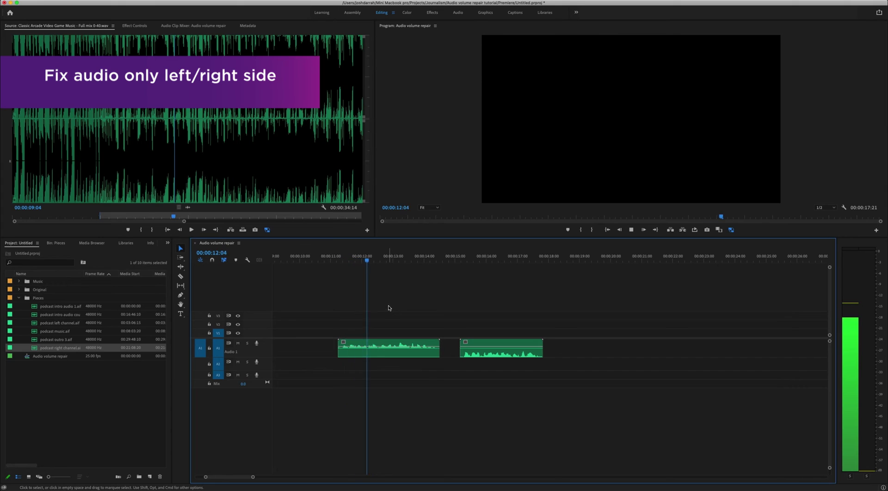
key("space")
left_click(414, 351)
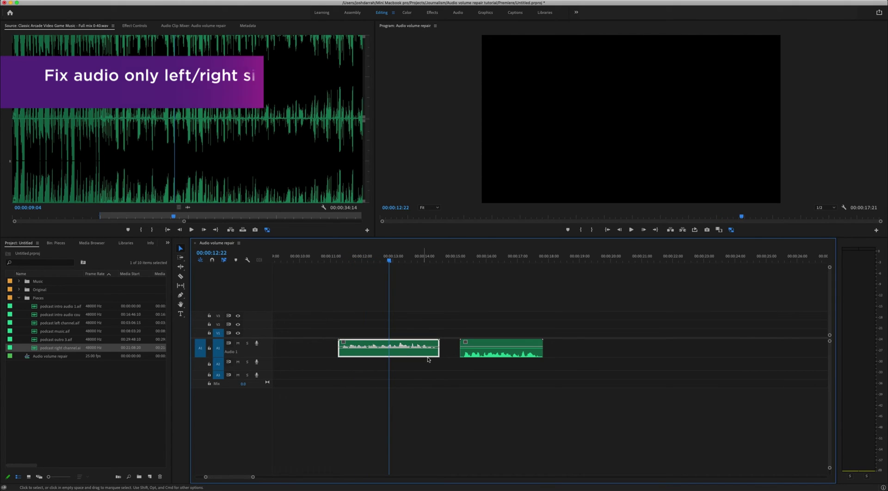
left_click(504, 352)
left_click(460, 259)
key("space")
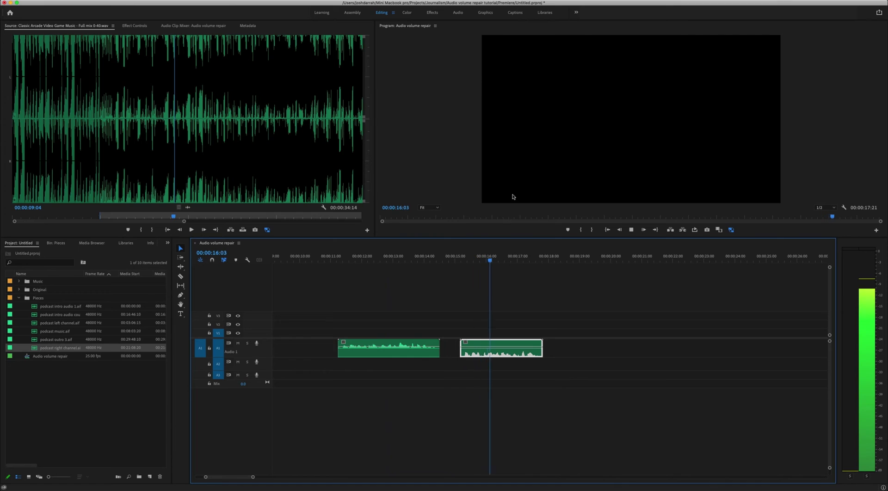
key("space")
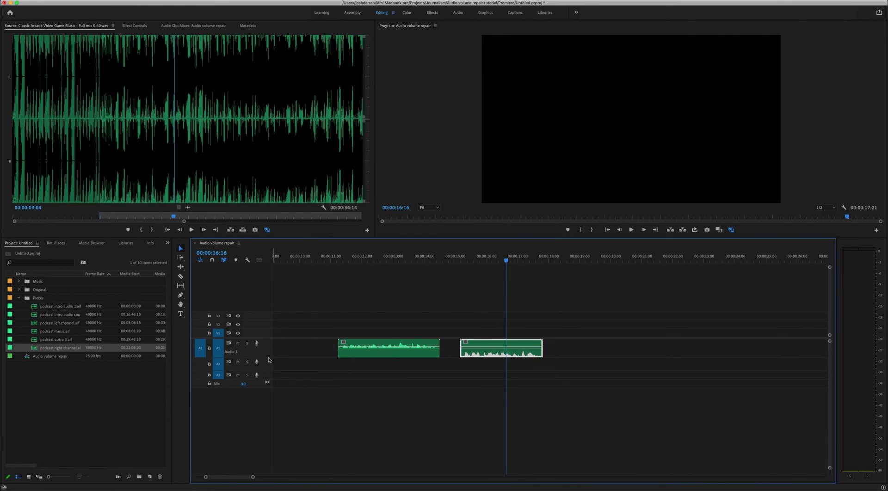
Step: Enlarge Audio 1 and search the Effects panel for 'fill' to find the channel-fill effects
left_click_drag(268, 358, 268, 396)
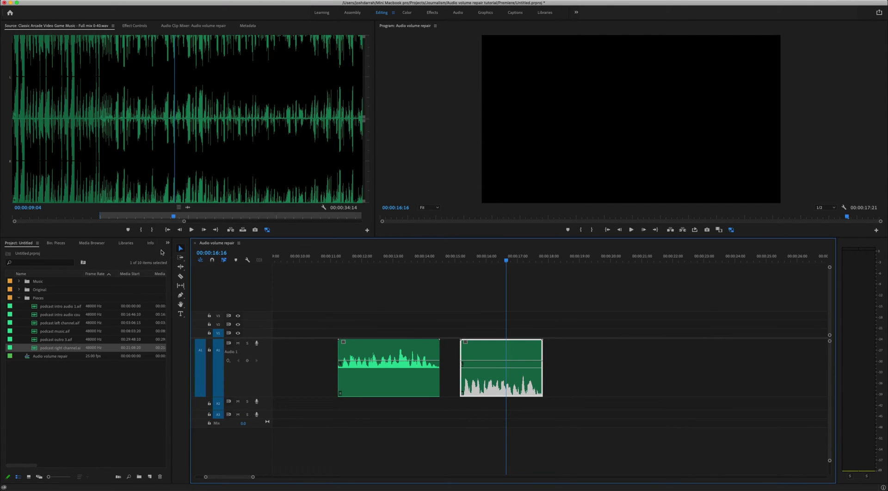
left_click(168, 244)
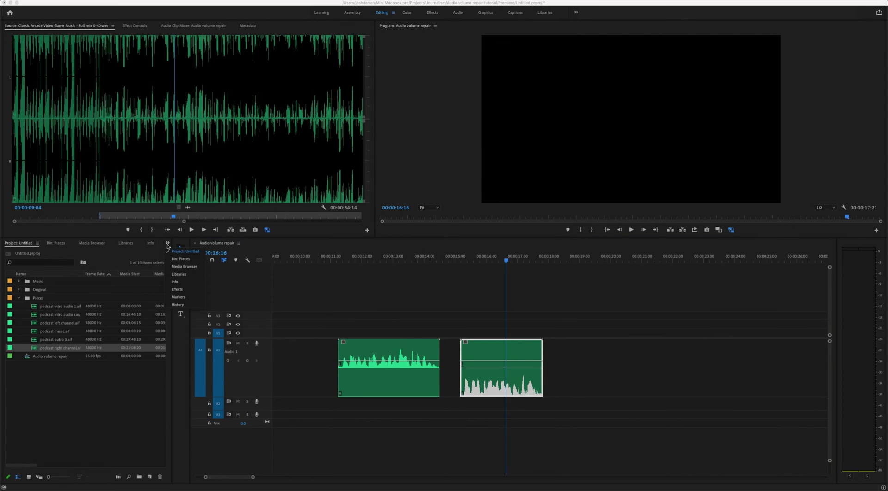
left_click(187, 290)
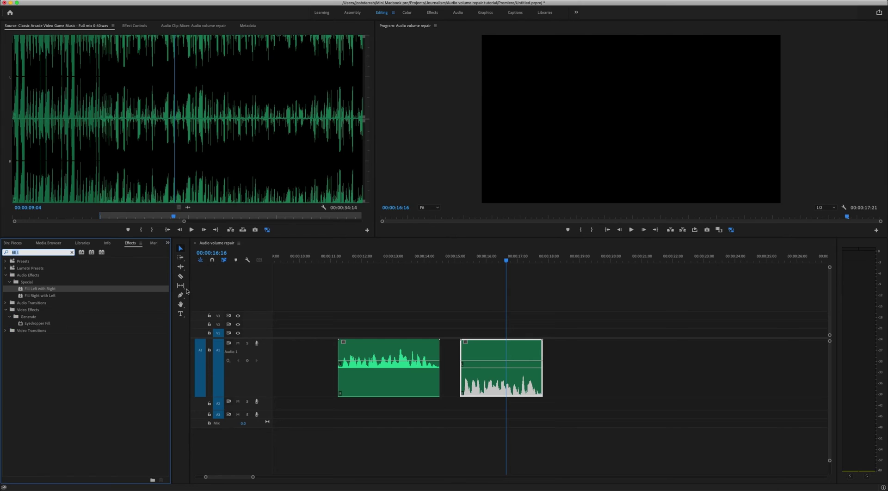
left_click(72, 253)
left_click(208, 1)
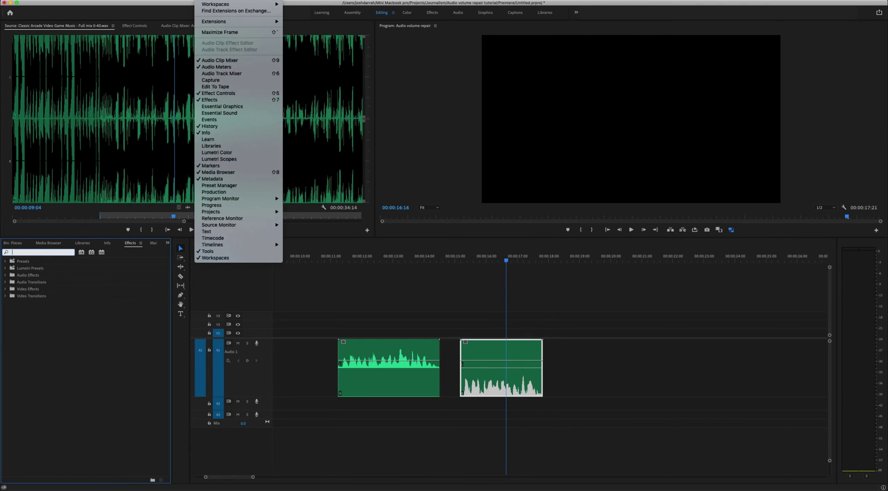
left_click(241, 100)
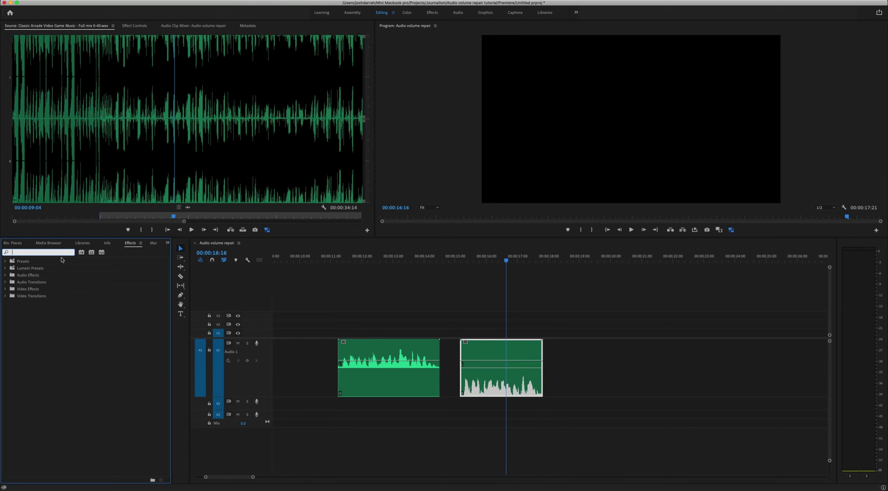
type("fill")
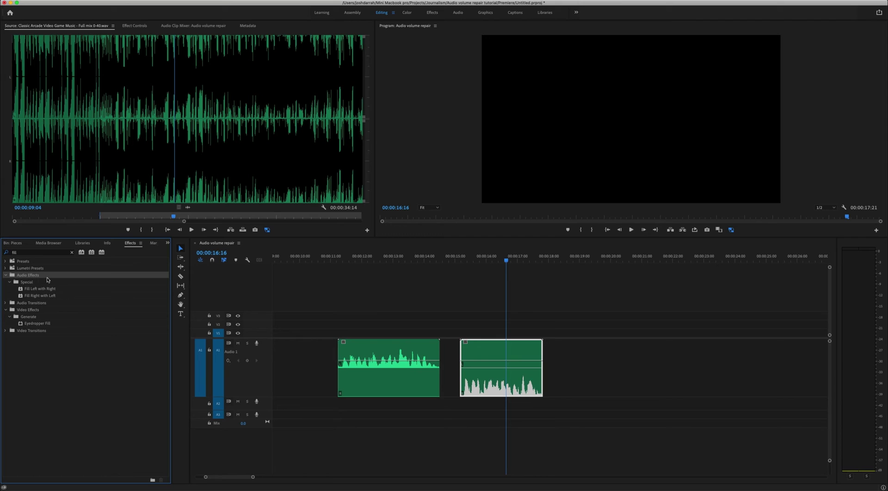
left_click(40, 291)
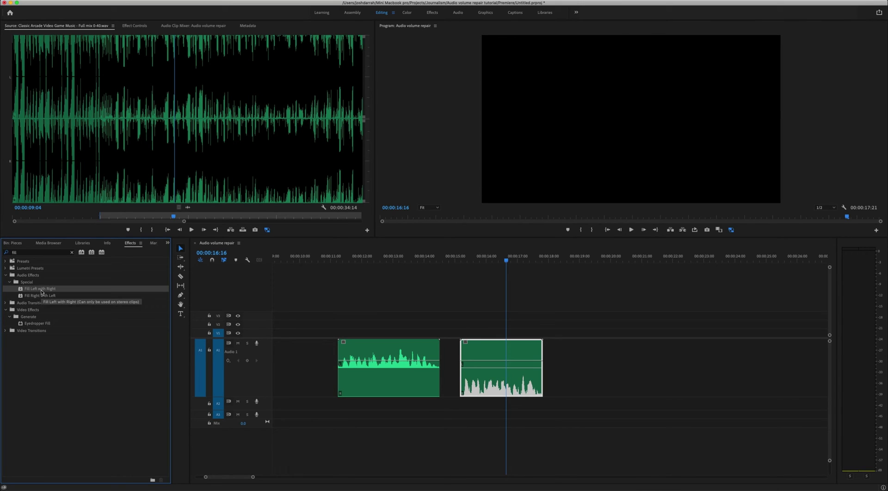
left_click(42, 296)
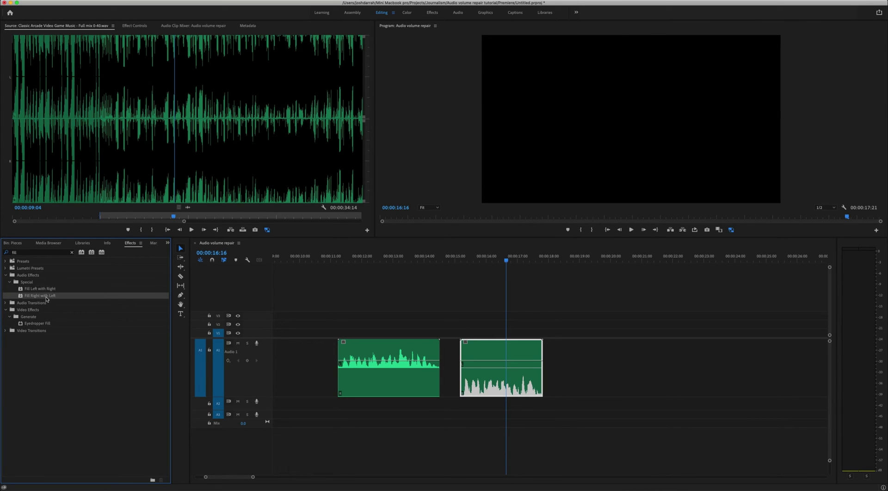
Step: Apply Fill Right with Left to the first clip and replay it to check both channels
left_click(401, 379)
key("Up")
key("space")
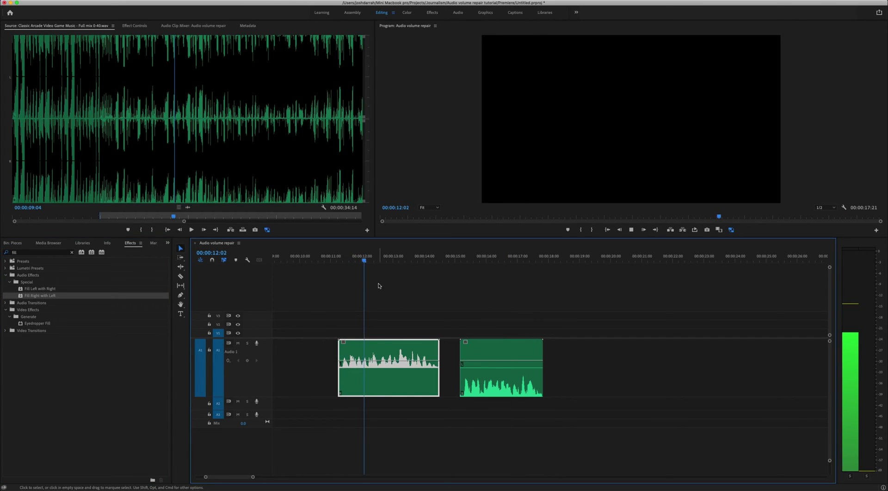
key("space")
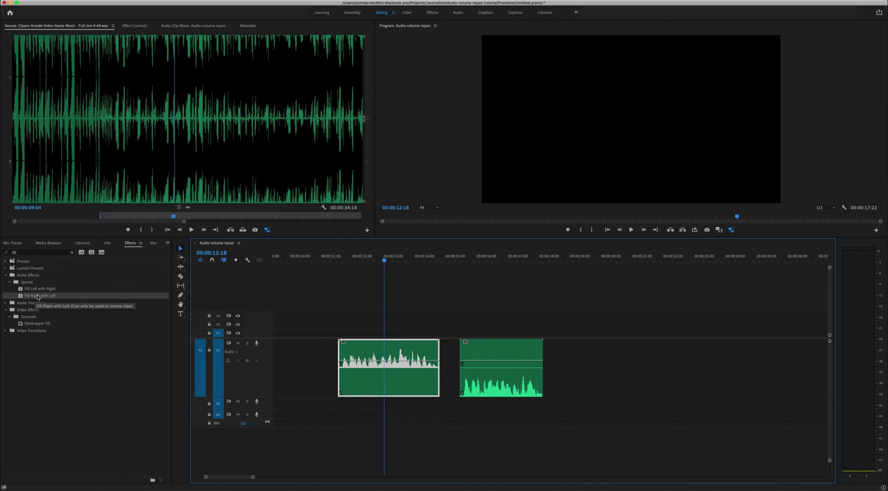
left_click_drag(39, 297, 368, 345)
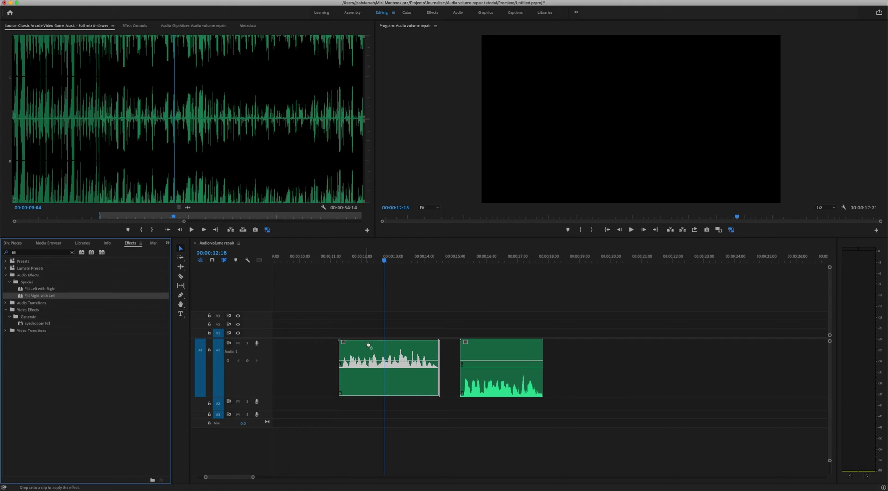
left_click_drag(388, 379, 396, 395)
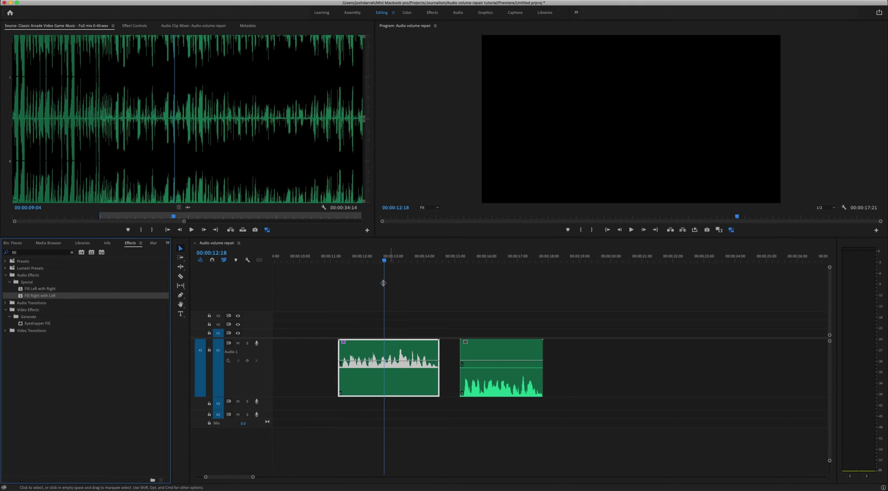
left_click(342, 257)
key("space")
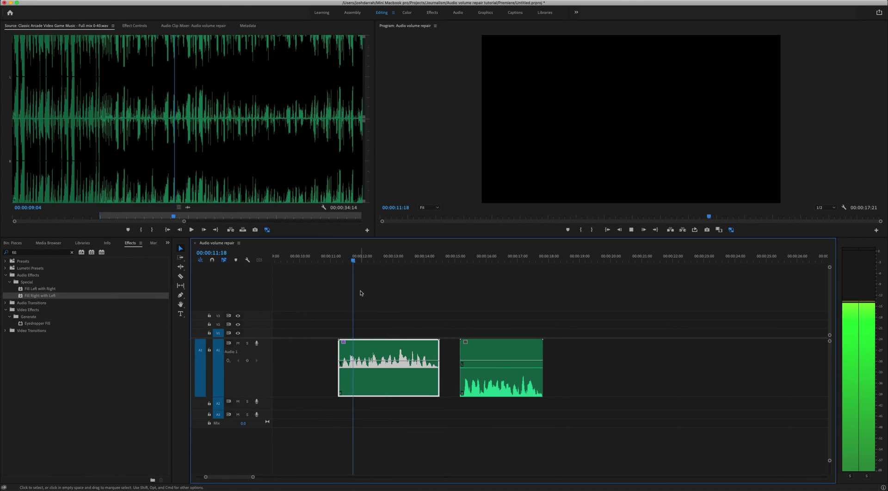
key("space")
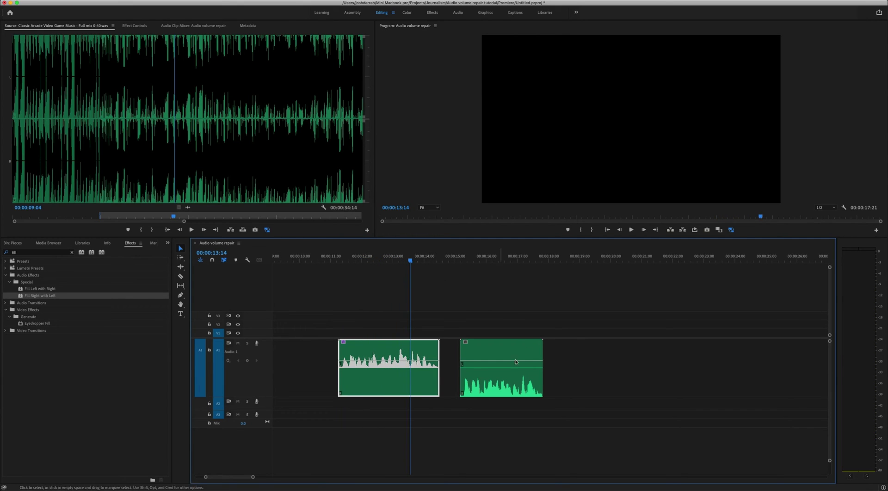
Step: Apply Fill Left with Right to the second clip and replay it to check
key("space")
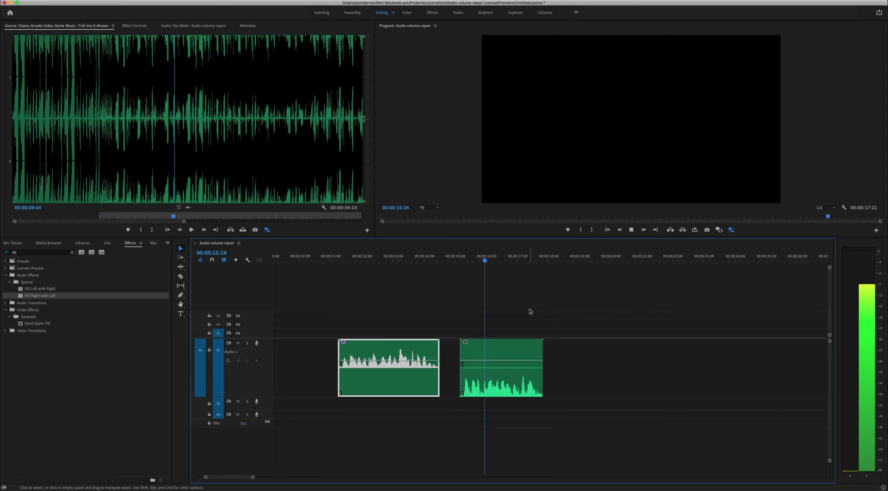
key("space")
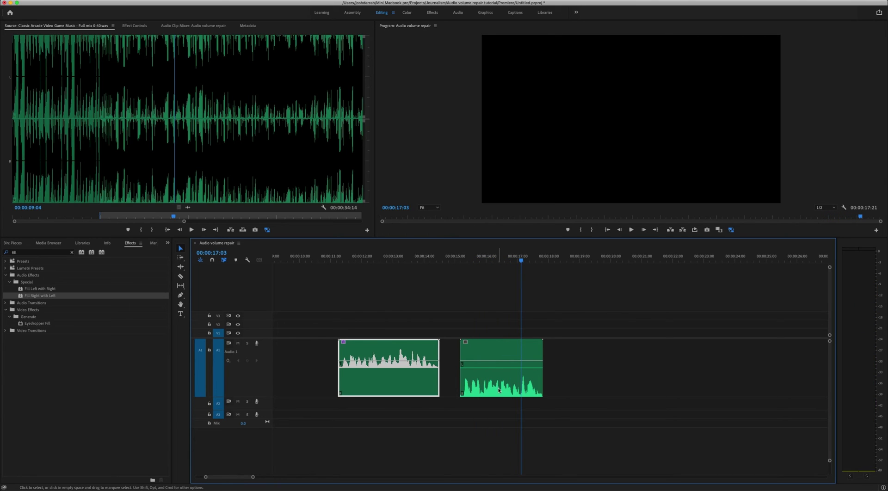
left_click(21, 289)
left_click_drag(96, 289, 274, 294)
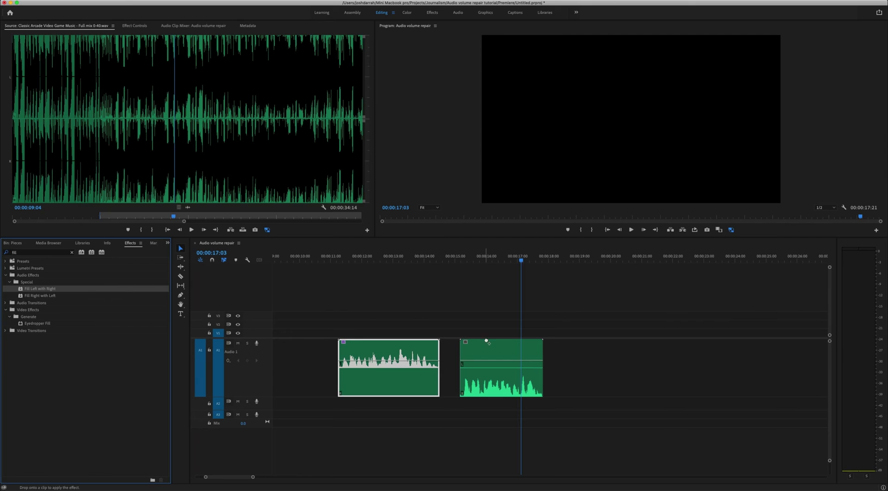
left_click_drag(486, 341, 499, 368)
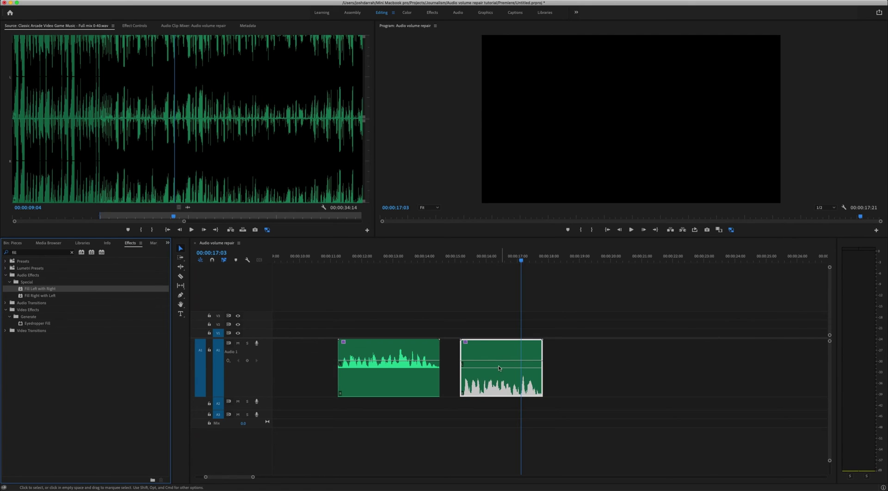
left_click(467, 258)
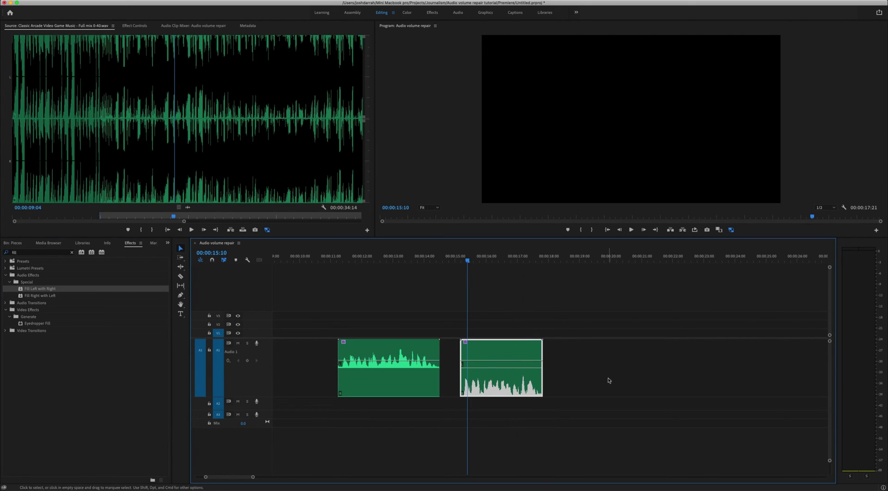
key("space")
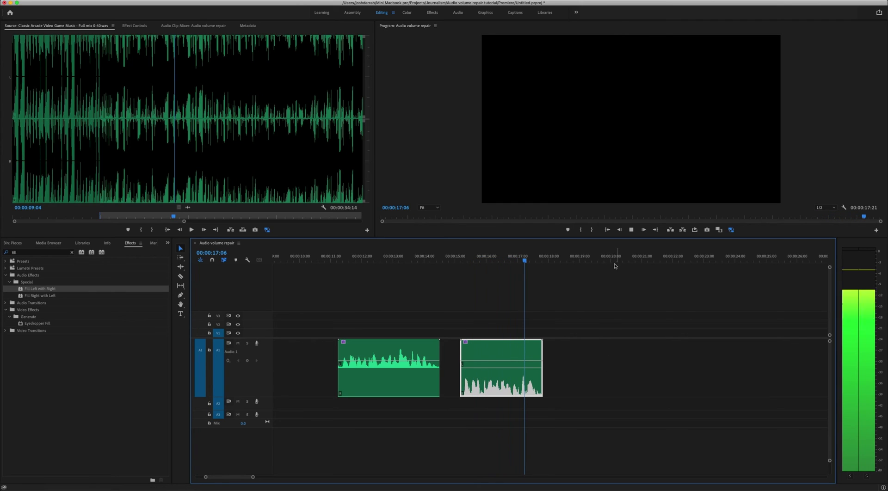
key("space")
Step: Raise both clips' volume rubber bands slightly so their levels match
left_click(378, 258)
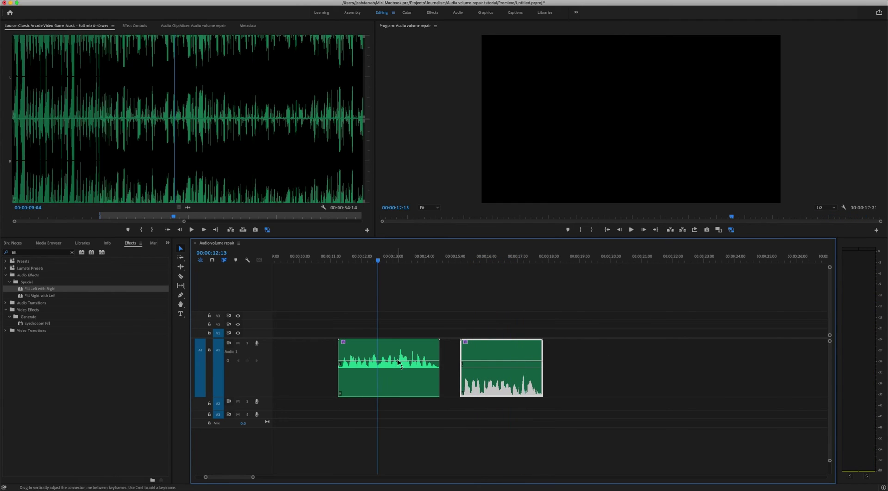
left_click_drag(397, 362, 399, 354)
left_click(505, 361)
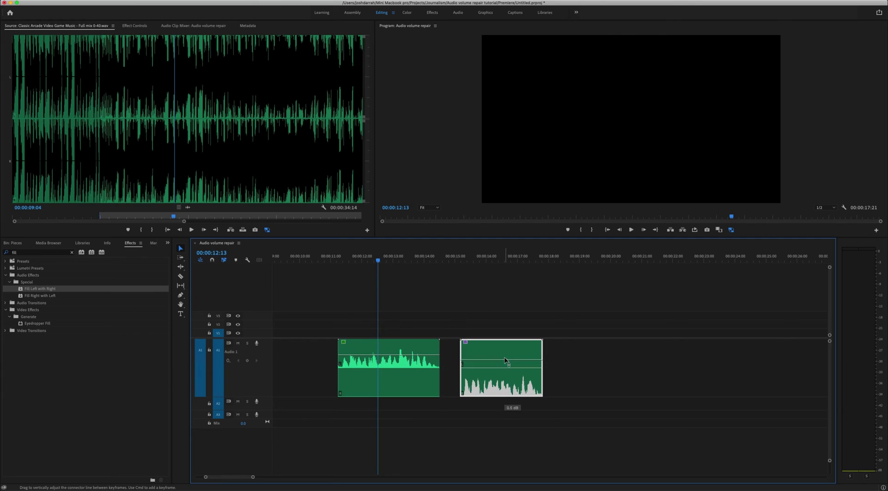
left_click_drag(506, 361, 505, 355)
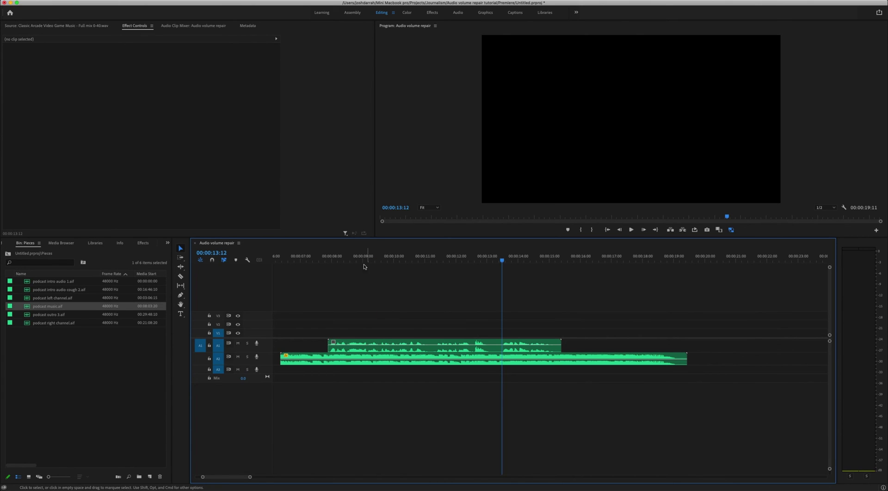
Step: Play from about 8 seconds to 12:14, then enlarge Audio 1 and zoom in on the timeline
left_click(329, 257)
key("space")
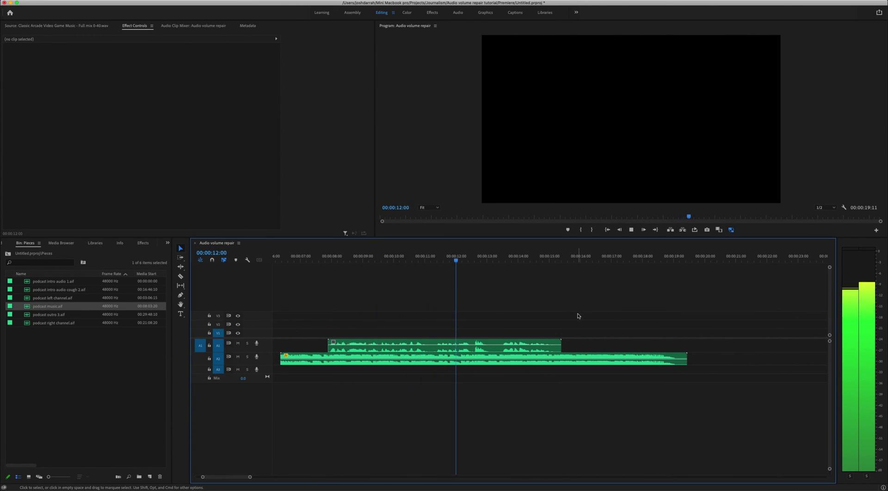
key("space")
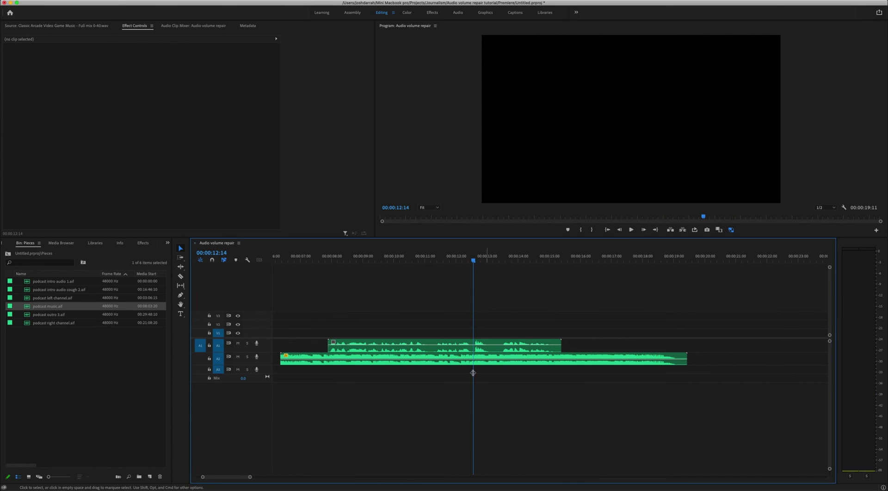
left_click_drag(265, 352, 287, 421)
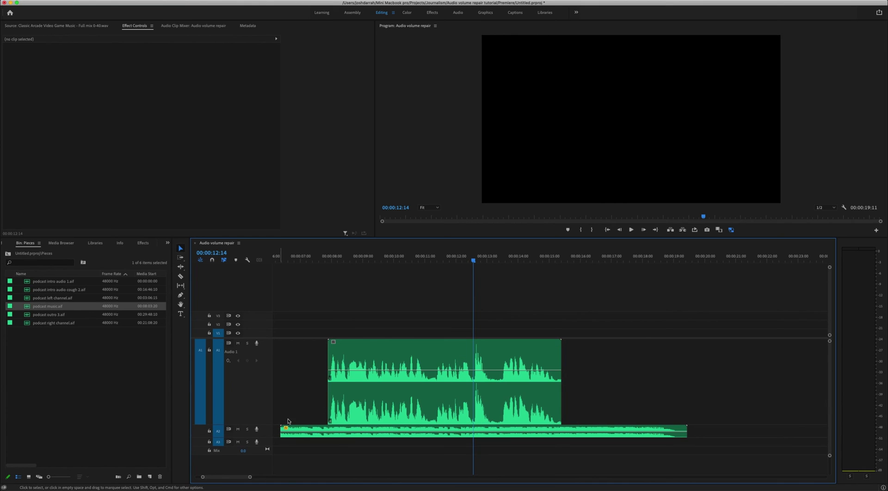
key("equal")
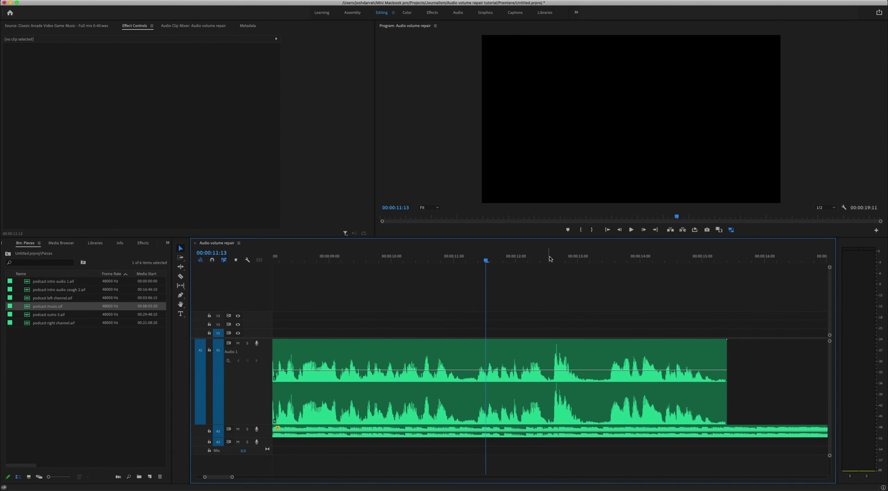
Step: Try cutting out the loud section of the Audio 1 clip, play it back, then undo the cut
left_click(601, 357)
key("super+k")
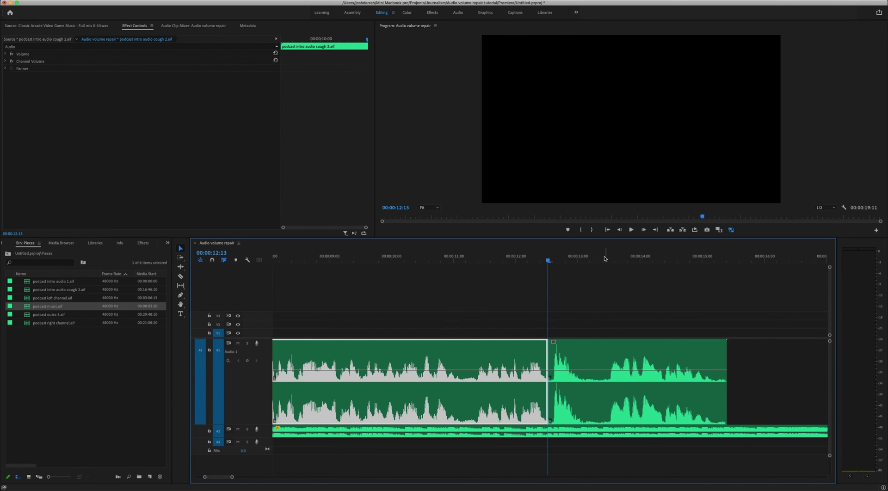
left_click(607, 259)
key("super+k")
left_click(578, 365)
key("Delete")
left_click_drag(646, 357, 587, 358)
left_click(479, 257)
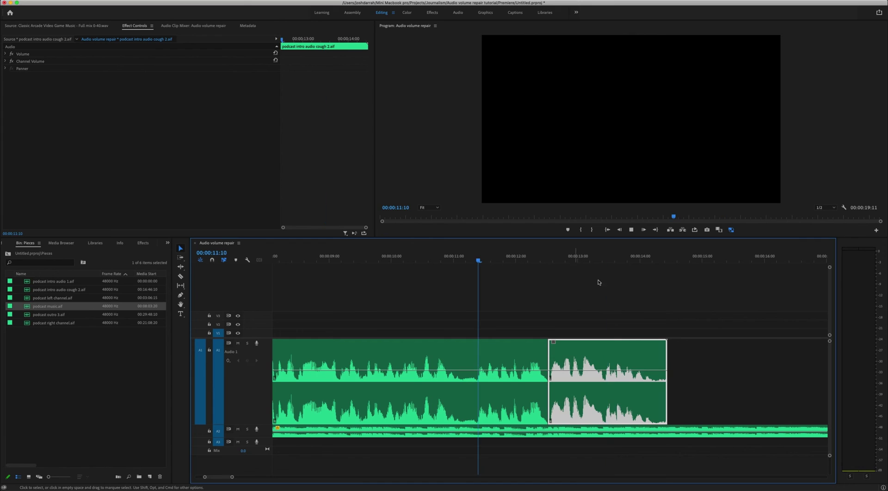
key("space")
key("space")
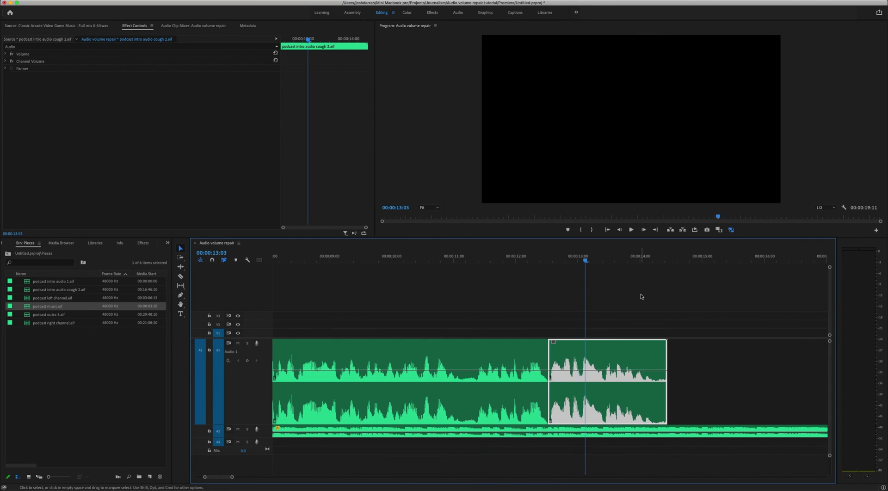
key("super+z")
key("super+z")
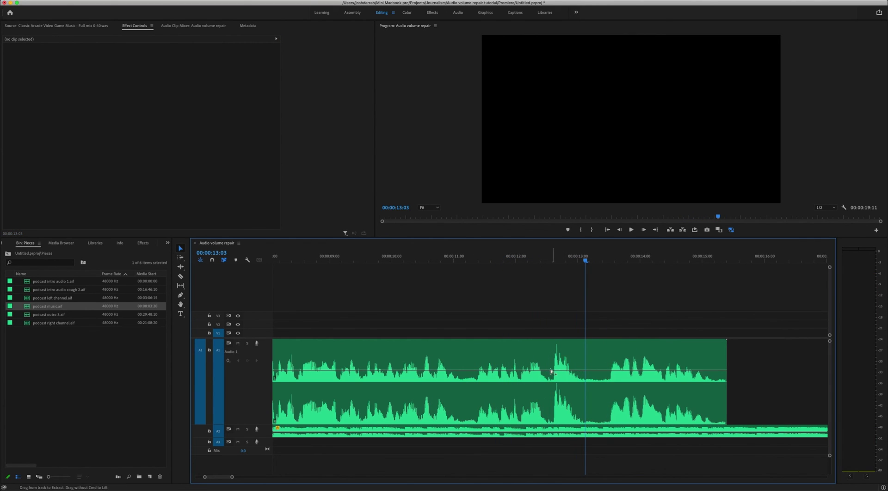
Step: Raise the Audio 1 clip's volume slightly and park the playhead at 12:14
left_click(549, 372)
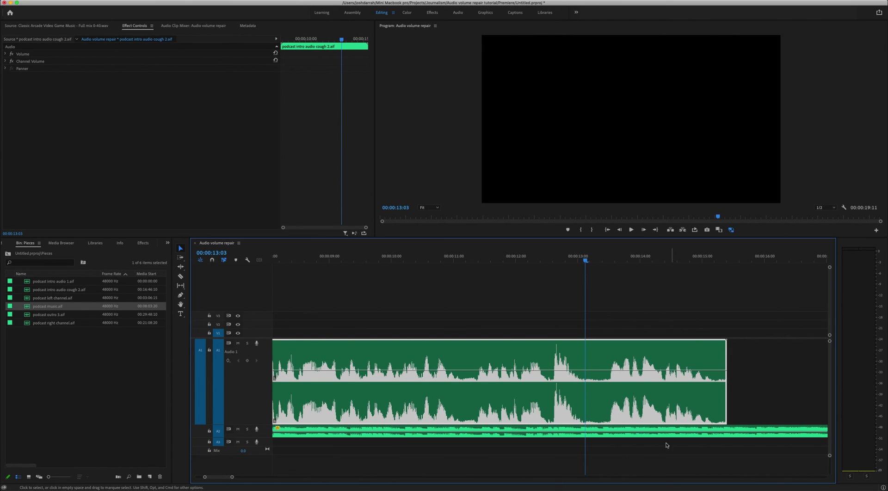
mouse_move(544, 370)
left_mouse_down()
mouse_move(545, 356)
mouse_move(547, 368)
left_mouse_up()
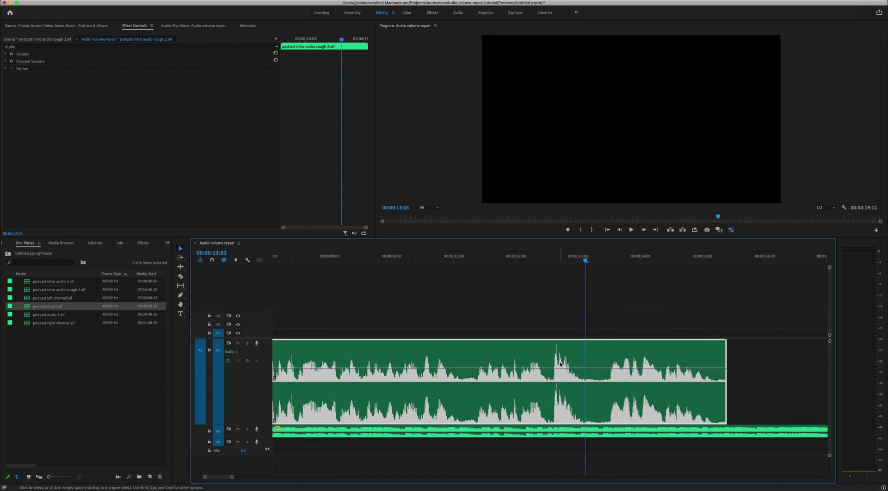
left_click(550, 258)
Step: Add volume keyframes around the cough spike and pull those near 12:15 and 13:03 down into a steep dip
key("equal")
key("equal")
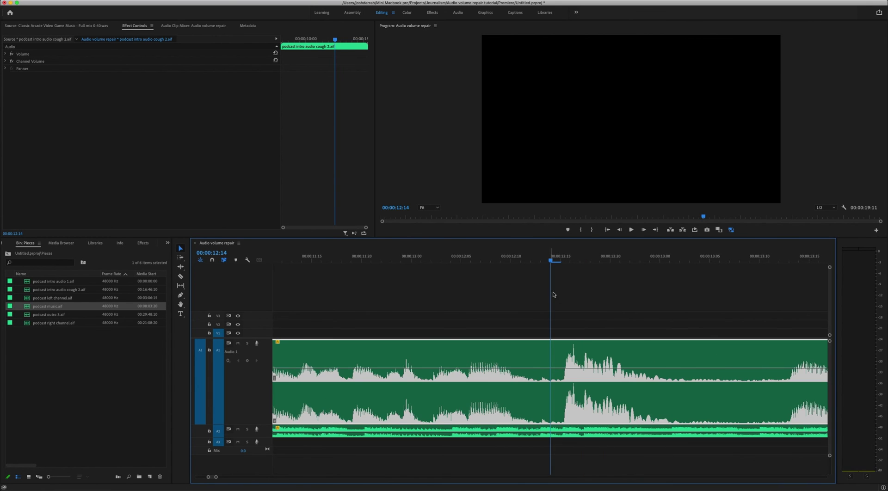
scroll(625, 314, "right", 3)
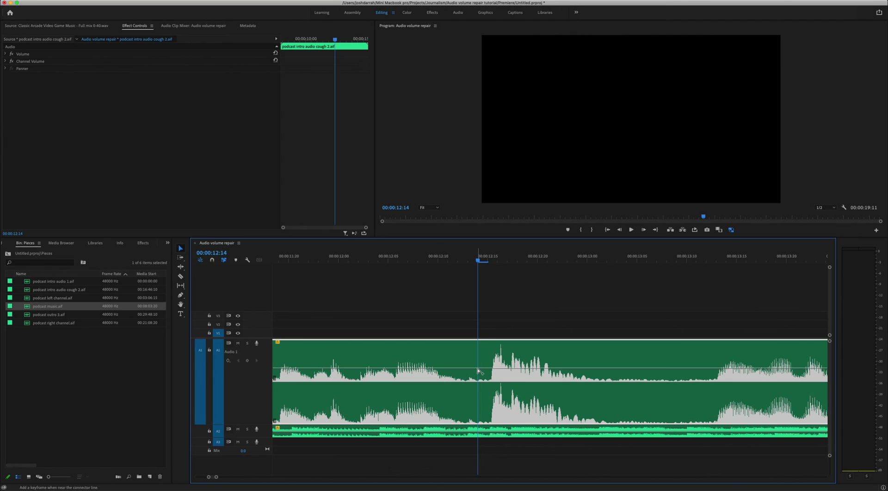
double_click(478, 371)
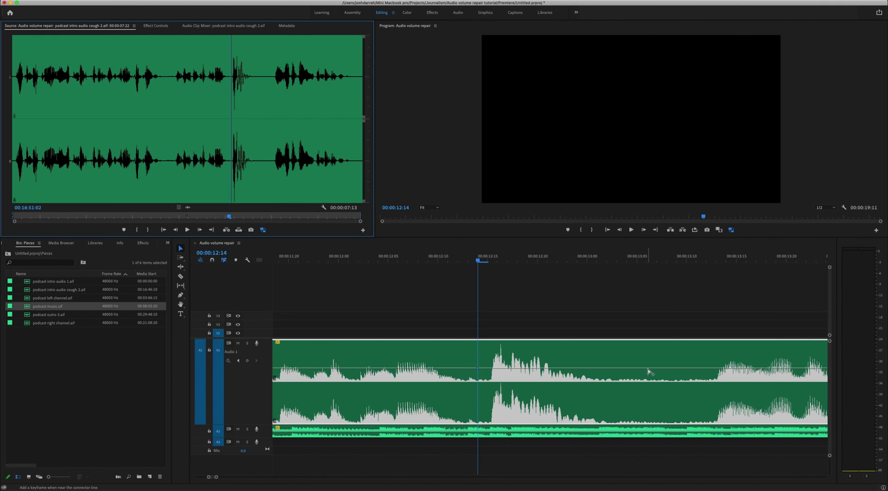
left_click(646, 369, "super")
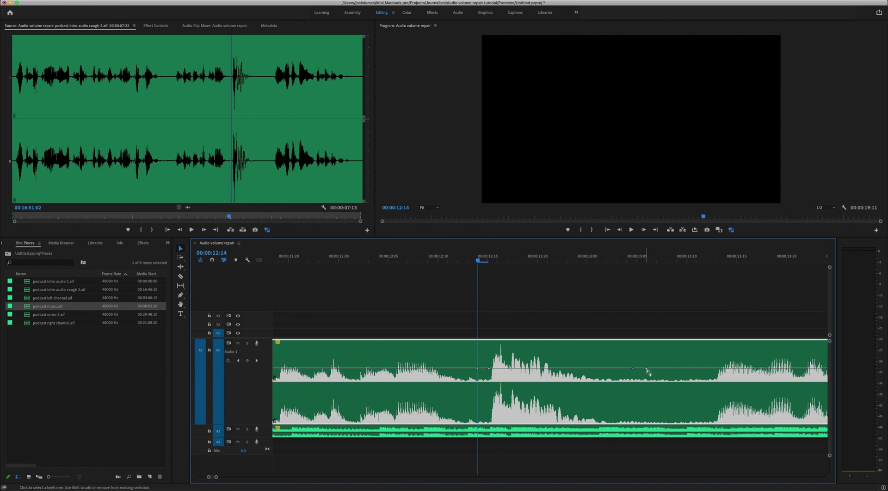
left_click_drag(488, 369, 489, 423)
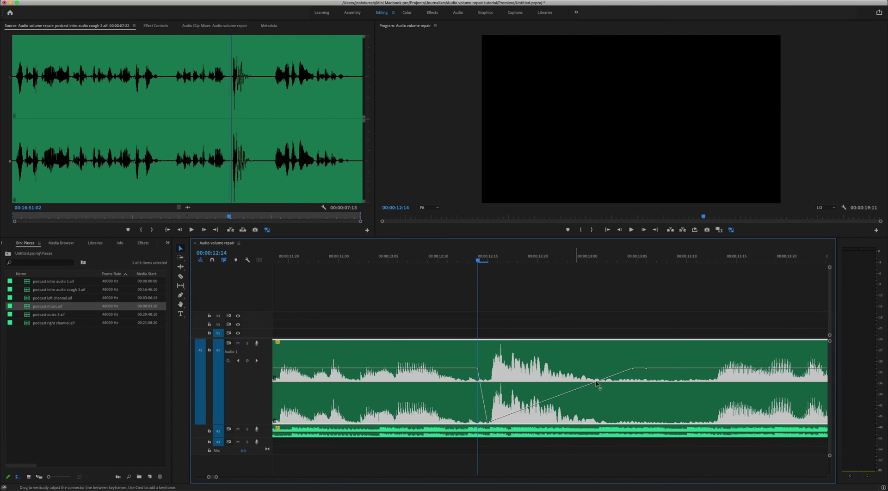
left_click_drag(632, 369, 635, 422)
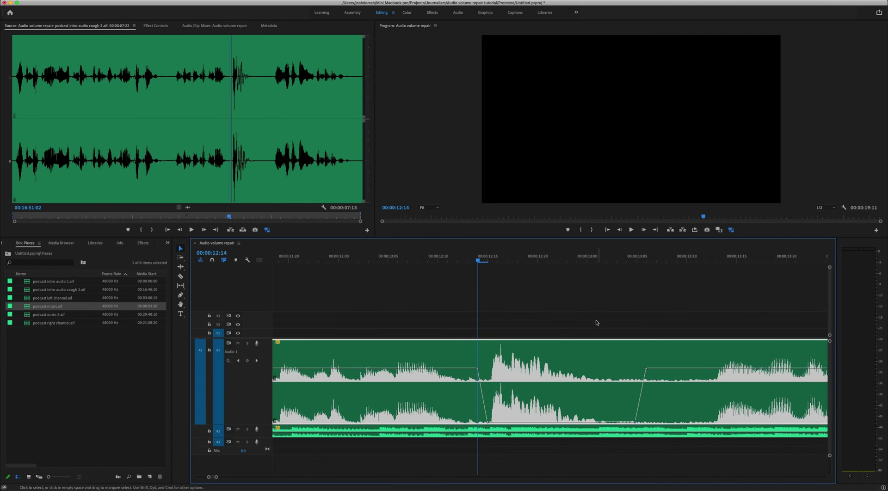
Step: Zoom out and play from about 11 seconds to hear the ducked cough
key("minus")
key("minus")
key("minus")
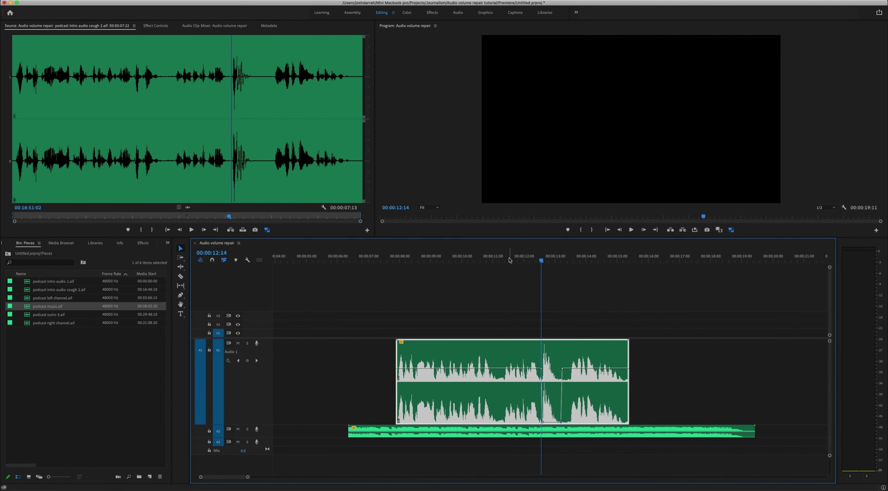
left_click(509, 258)
key("space")
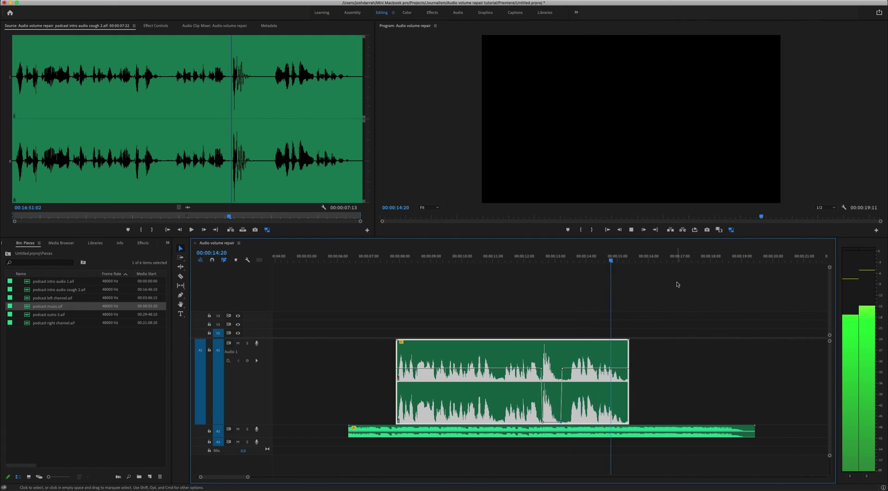
key("space")
Step: Add a volume keyframe near 11:19 and pull it down into a new dip
left_click(517, 258)
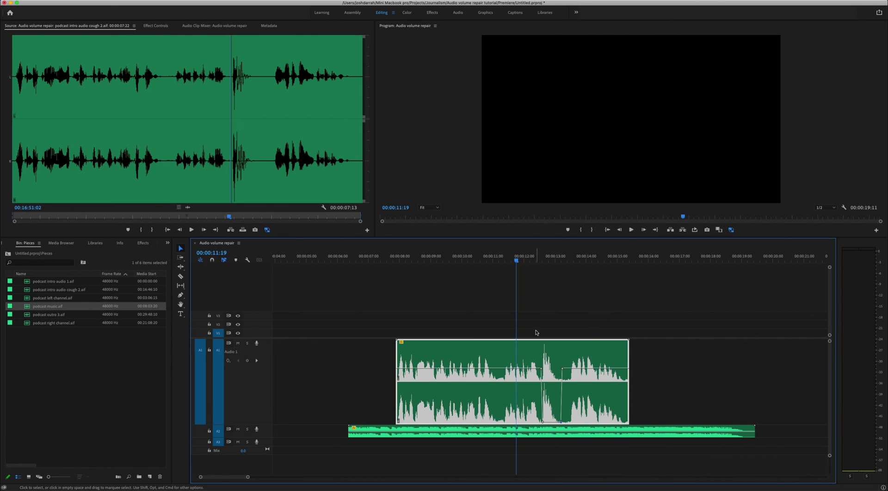
key("equal")
key("equal")
key("equal")
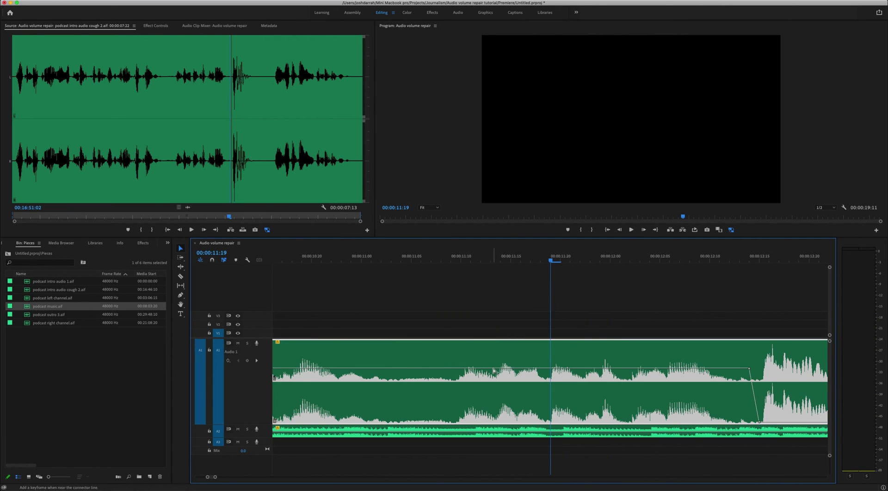
left_click(520, 369)
left_click_drag(513, 369, 501, 430)
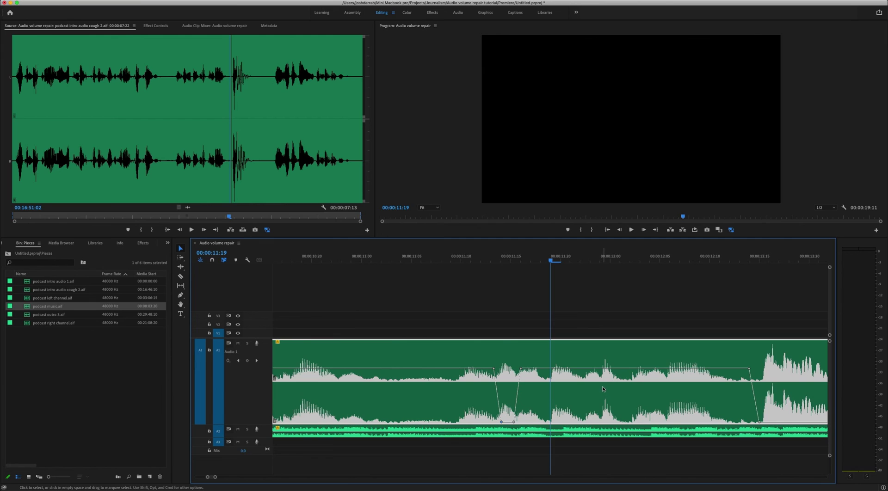
Step: Raise the new dip's two low keyframes for a gentler reduction around 11:14
scroll(602, 387, "right", 5)
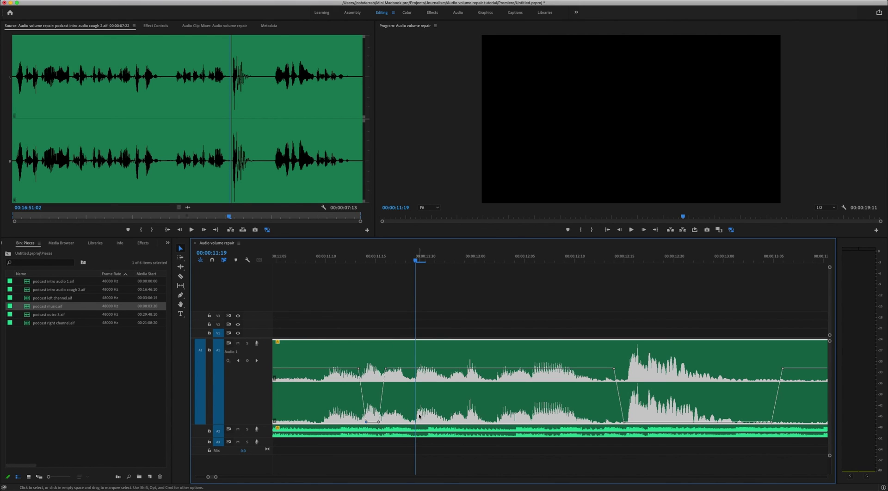
left_click(375, 422)
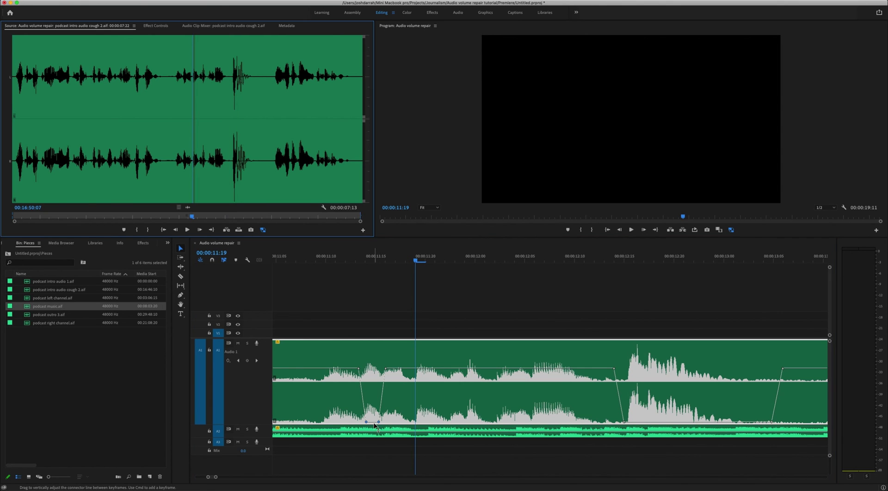
left_click(376, 424)
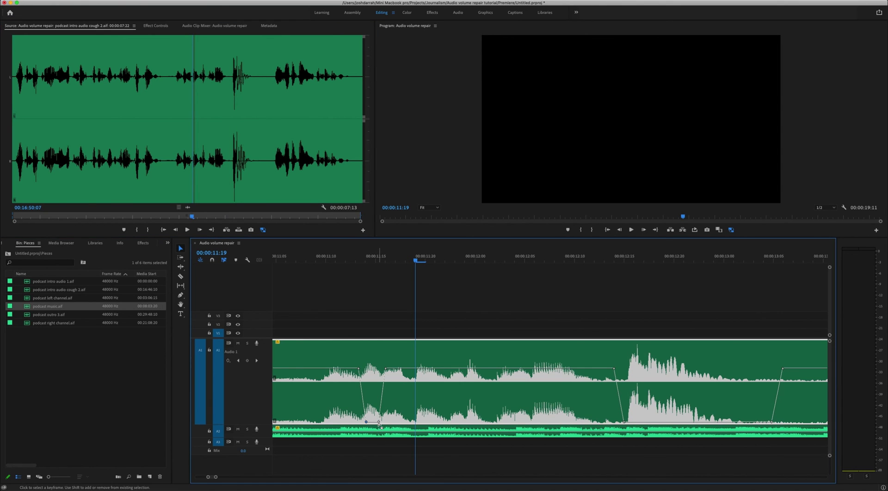
left_click_drag(376, 424, 375, 386)
left_click(371, 257)
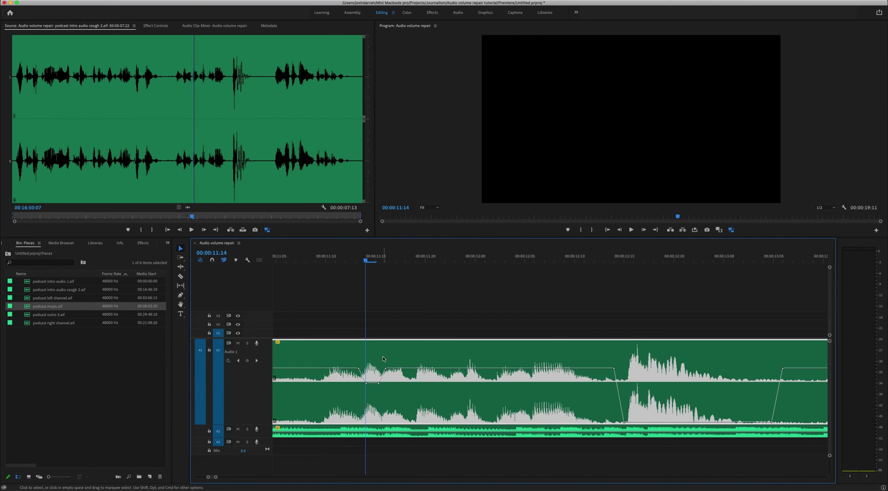
scroll(533, 354, "left", 5)
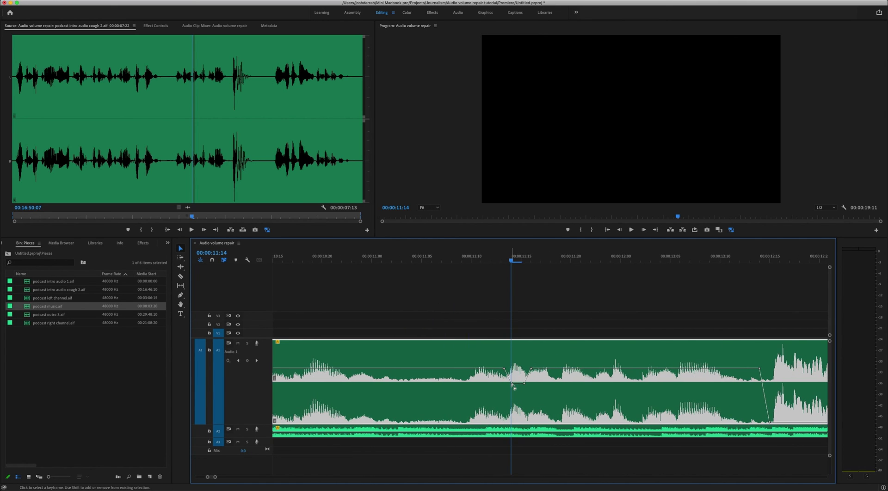